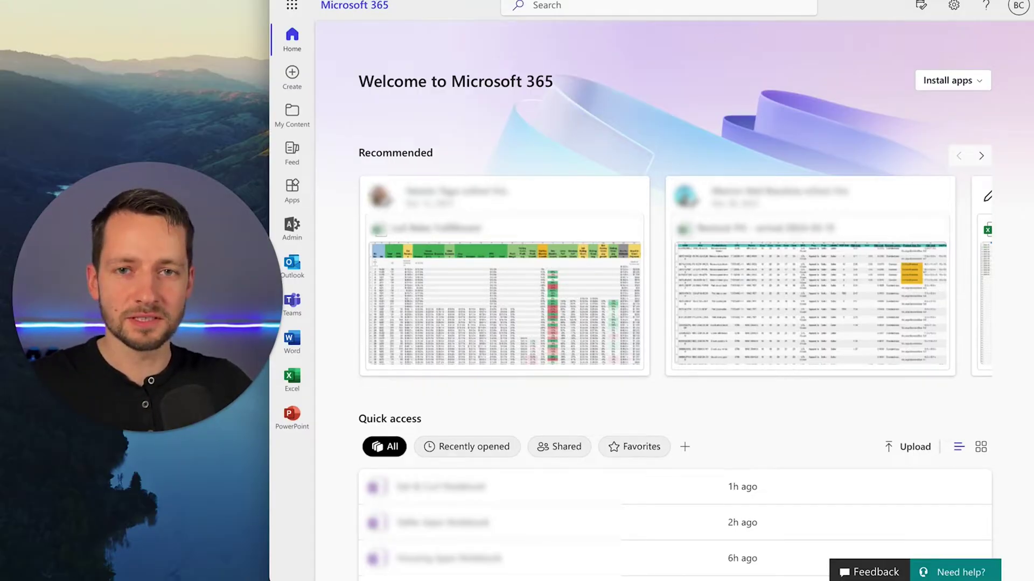
Open the Notebooks folder under My files in OneDrive to show My Notebook.
click(294, 7)
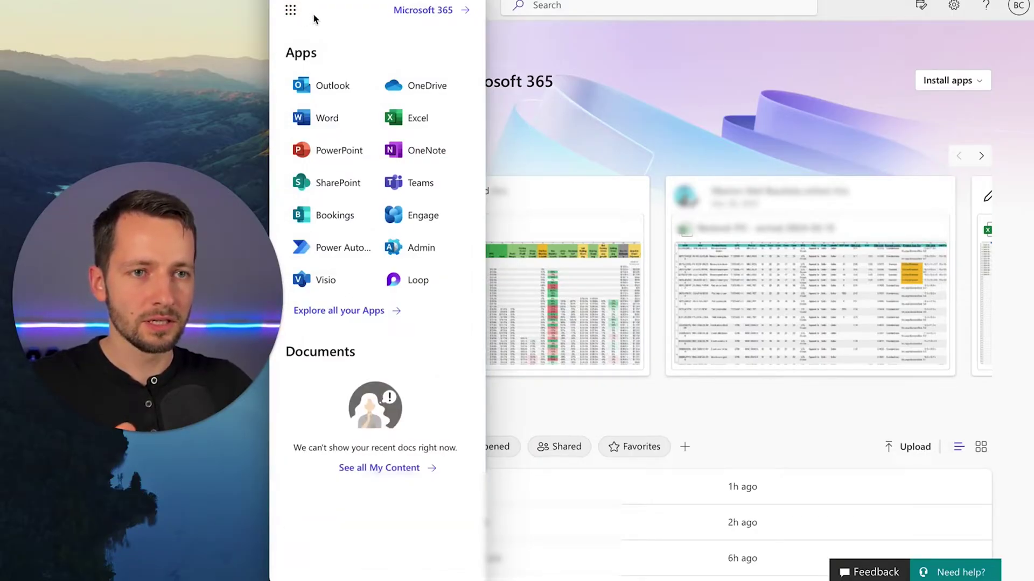
click(418, 91)
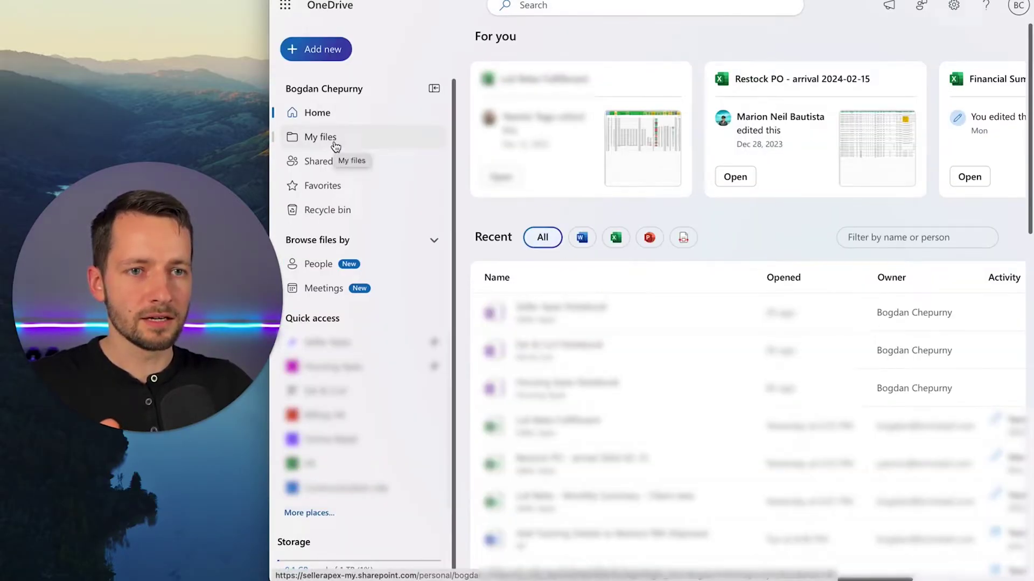
click(334, 145)
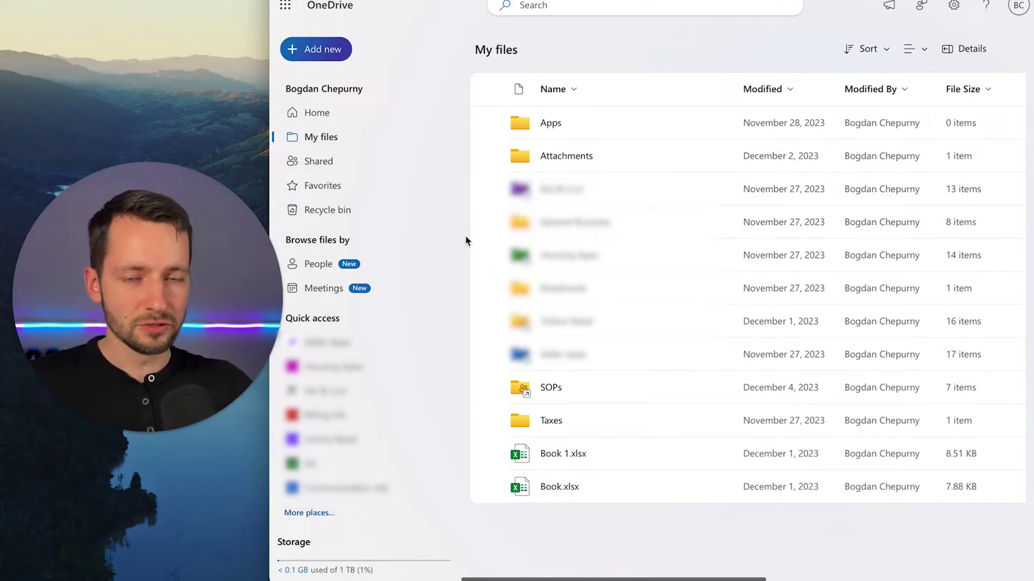
click(567, 289)
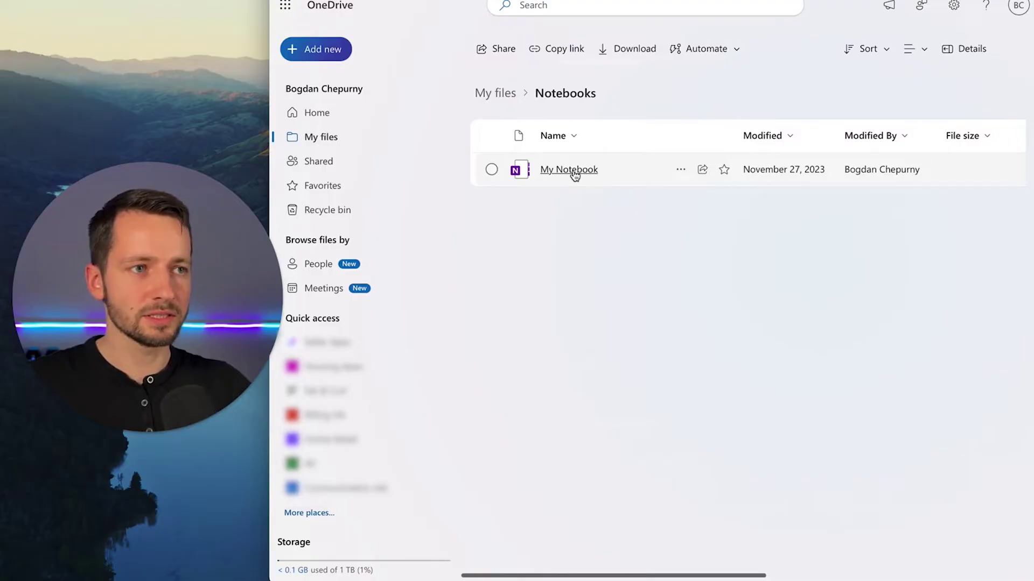
click(285, 6)
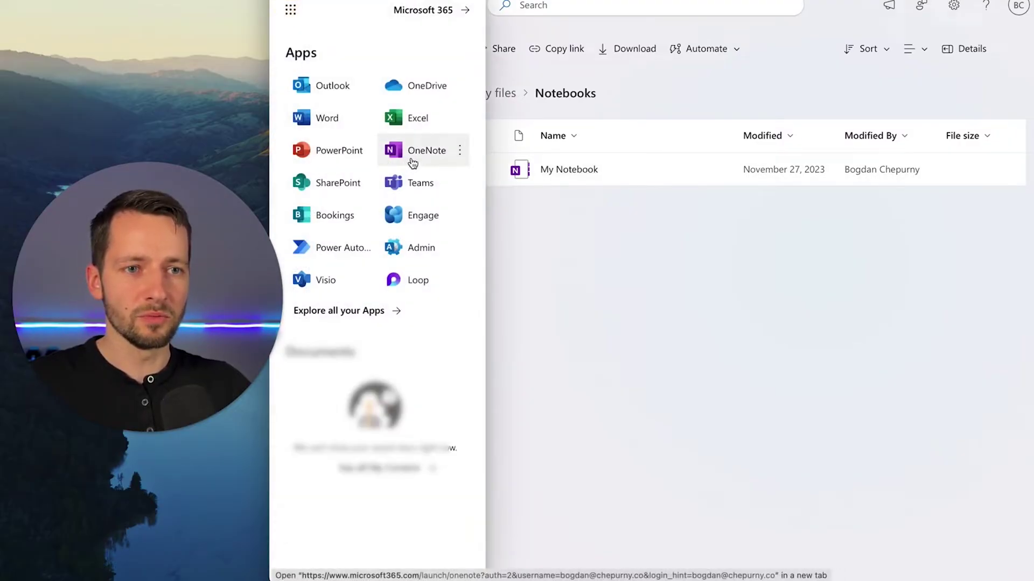
Go to the Eat & Curl site's Documents library in SharePoint.
click(659, 282)
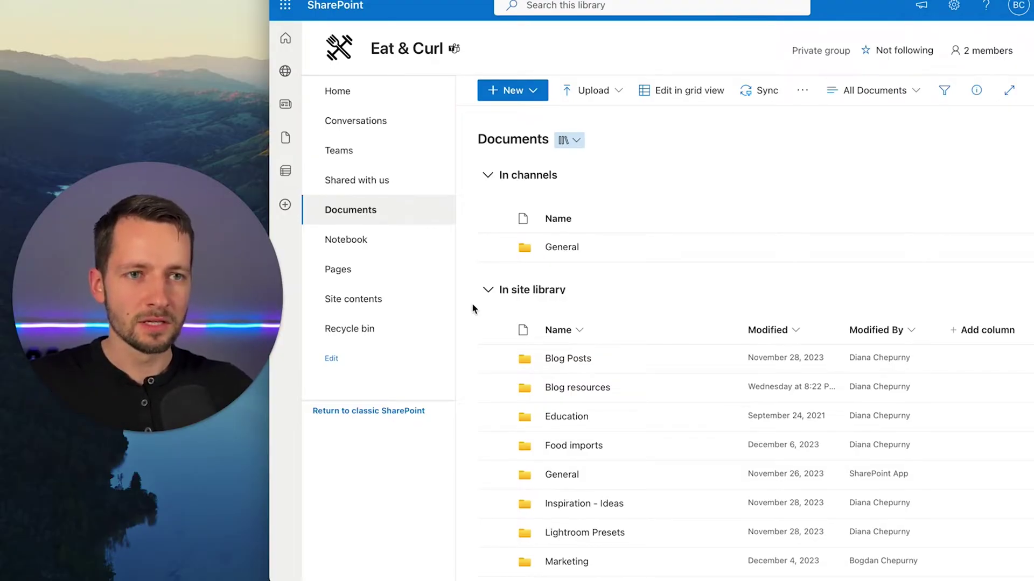
scroll(472, 309, right, 1)
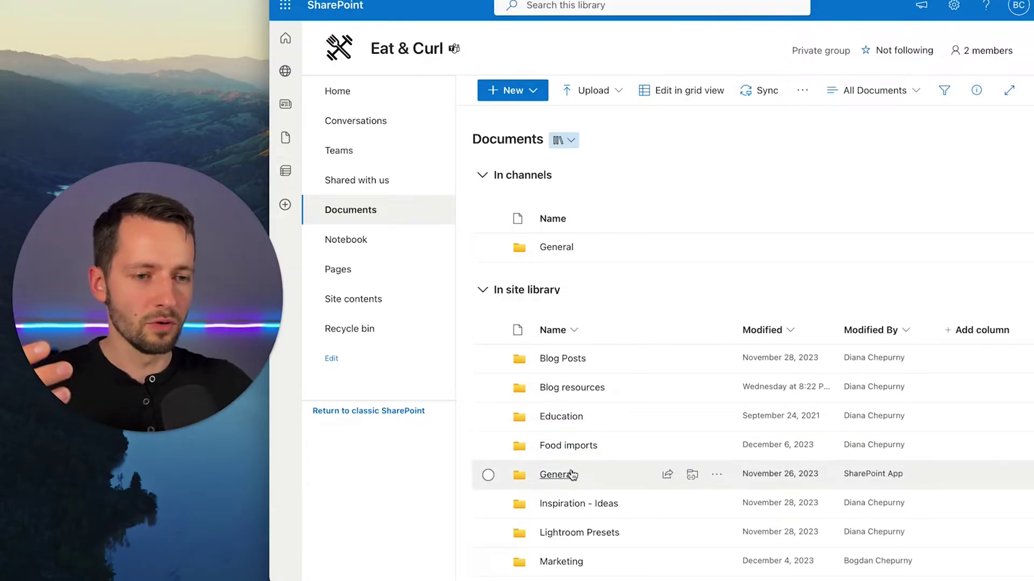
Look over the Eat & Curl library folders before moving to Microsoft Teams.
scroll(572, 476, down, 2)
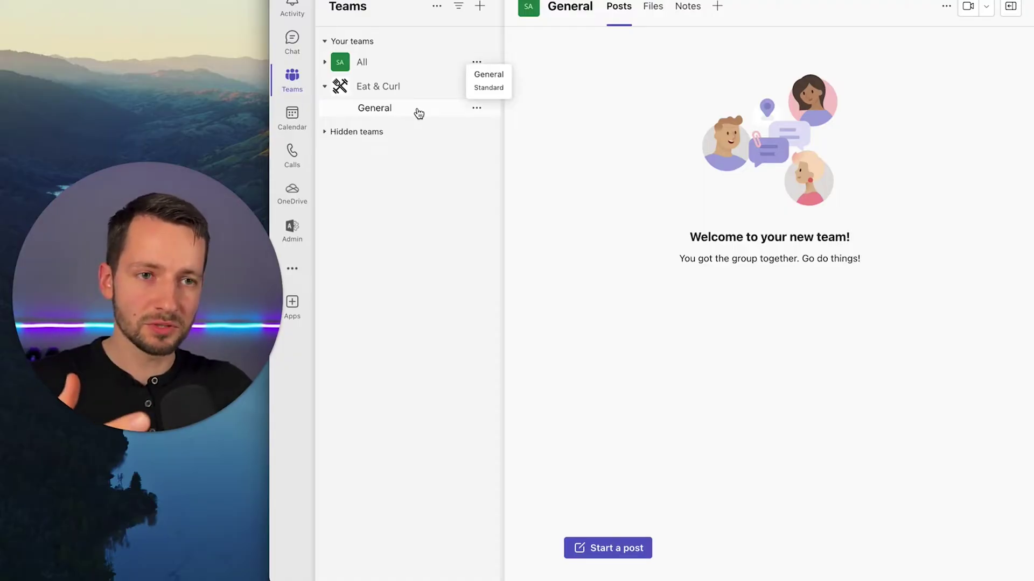
Publish a General channel post in Eat & Curl with subject 'test' and body 'test'.
click(396, 112)
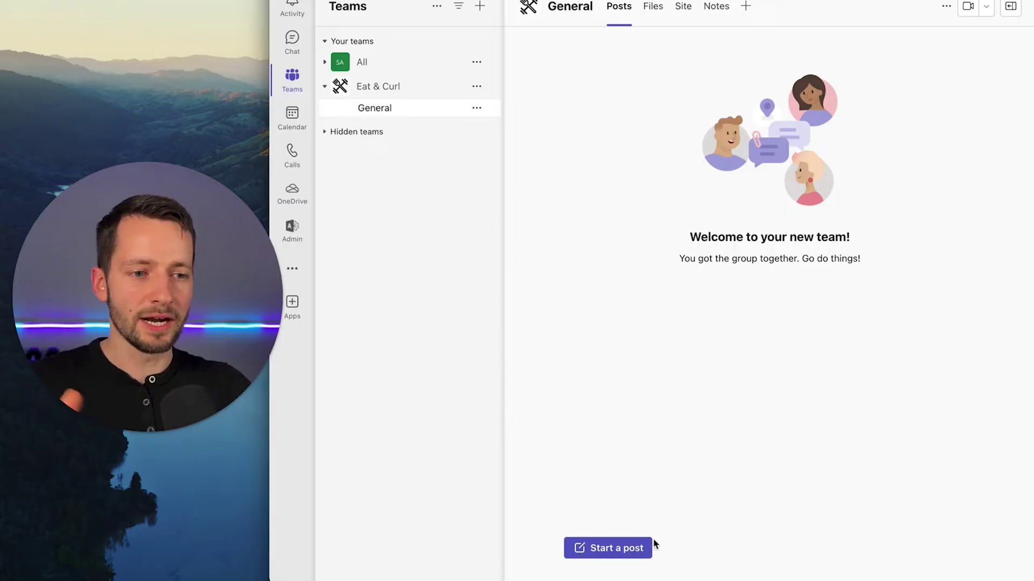
click(634, 552)
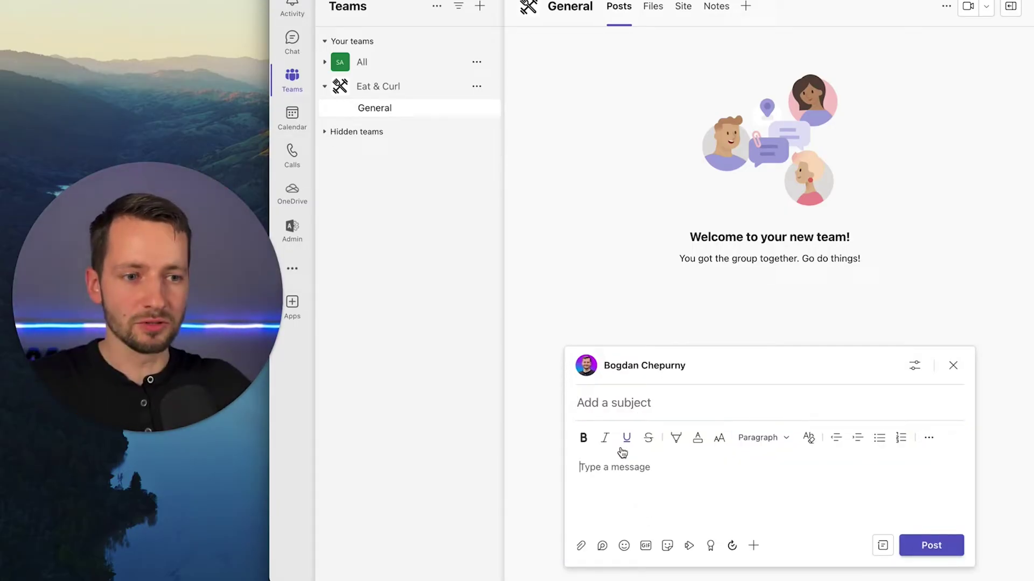
text(test)
click(643, 405)
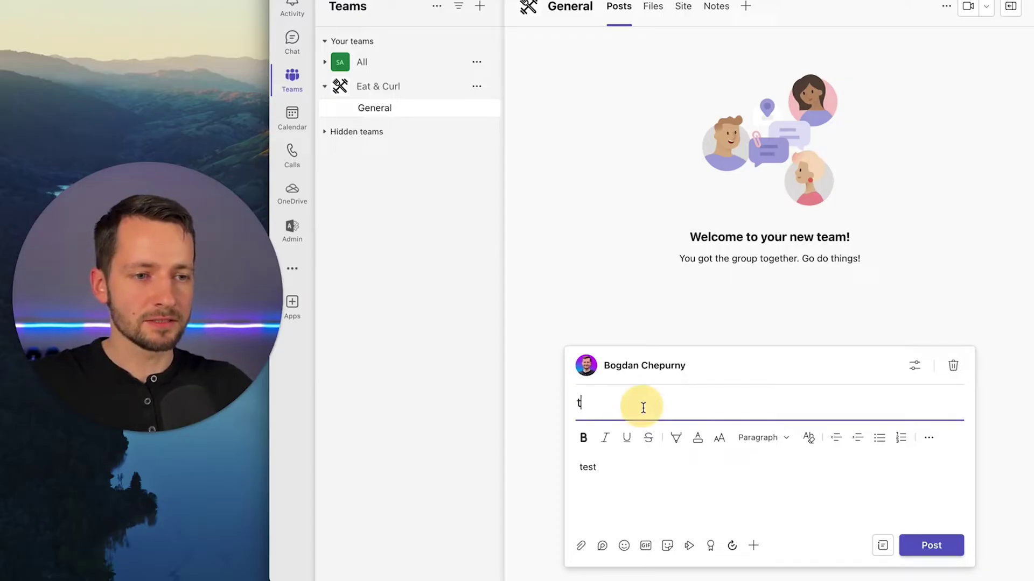
text(test)
click(927, 545)
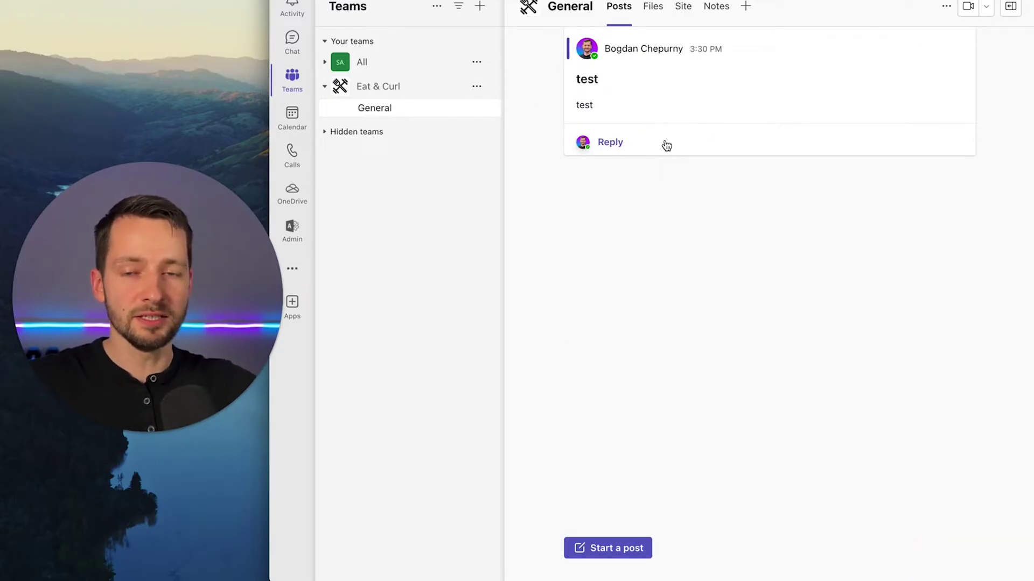
mouse_move(658, 154)
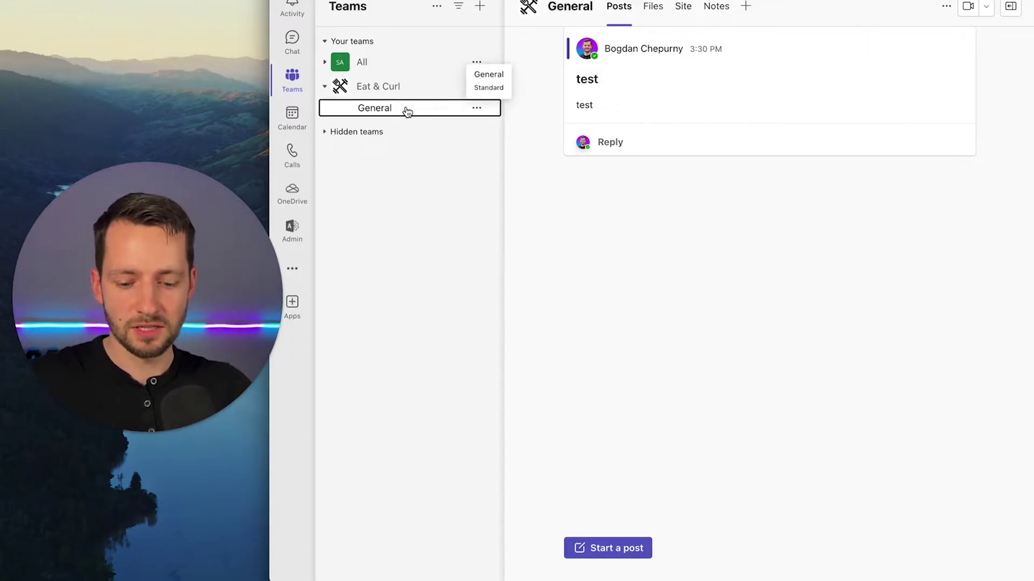
Collapse the In channels section of the Eat & Curl Documents library.
click(388, 115)
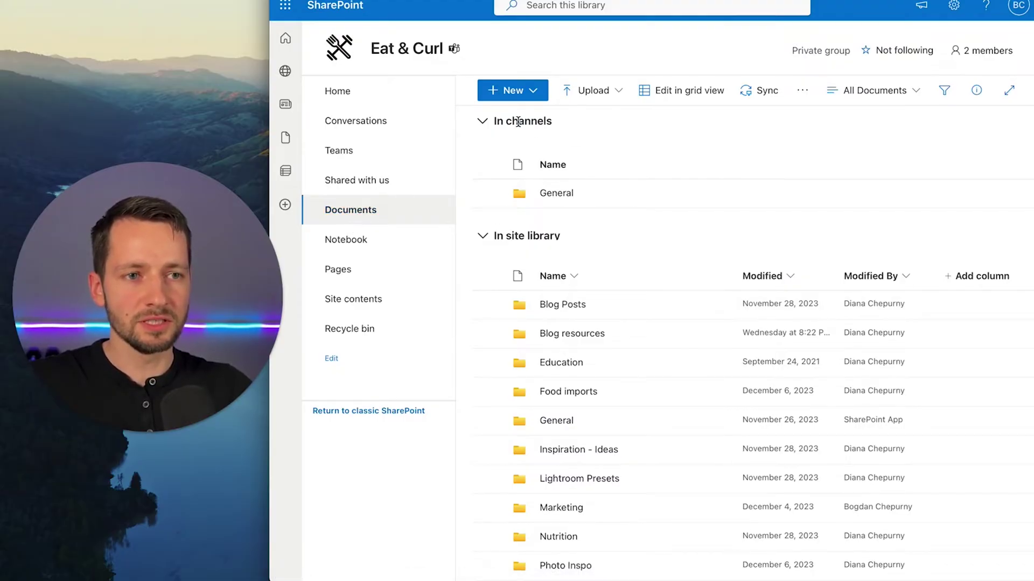
click(483, 123)
click(485, 124)
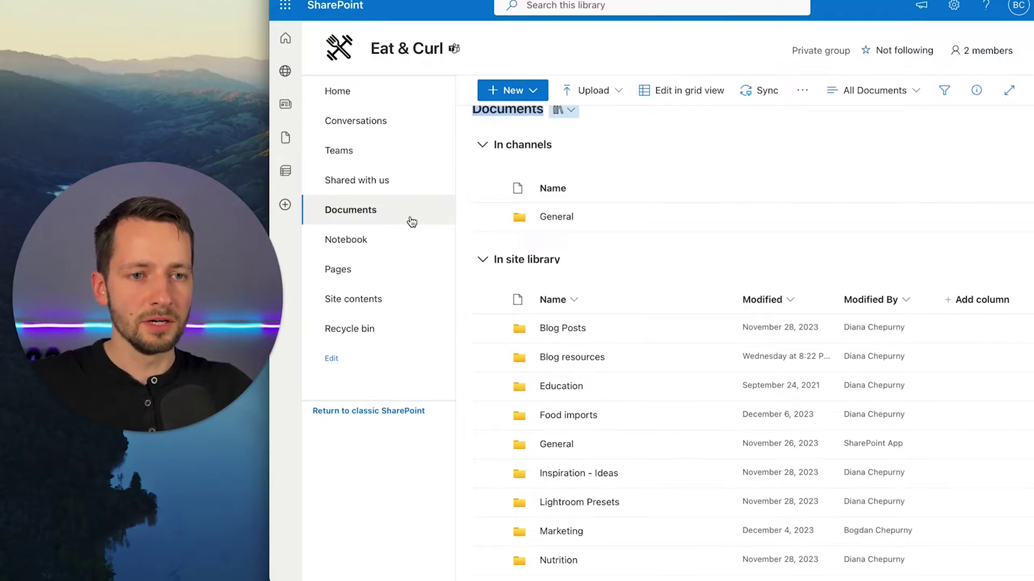
click(482, 144)
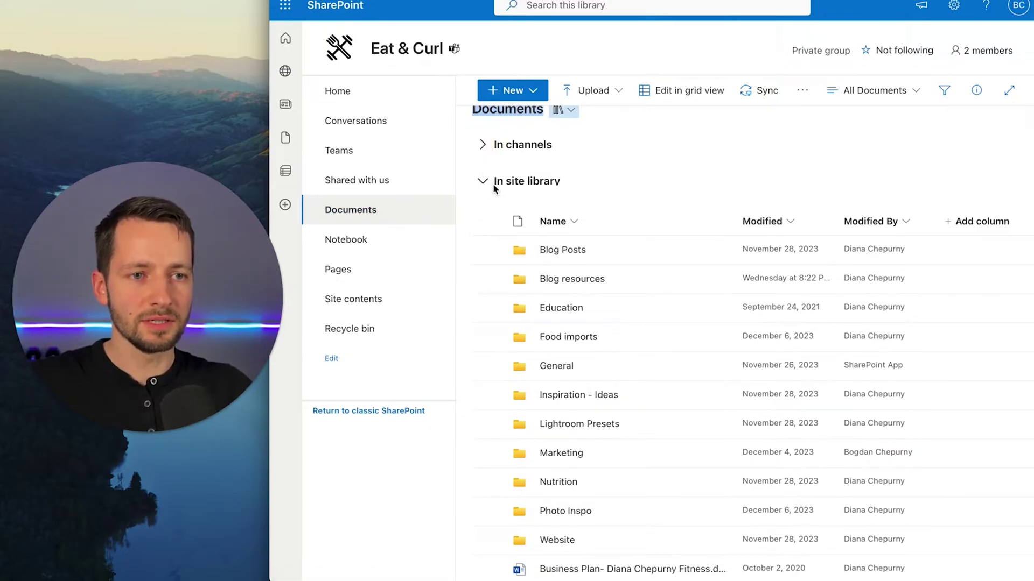
click(524, 180)
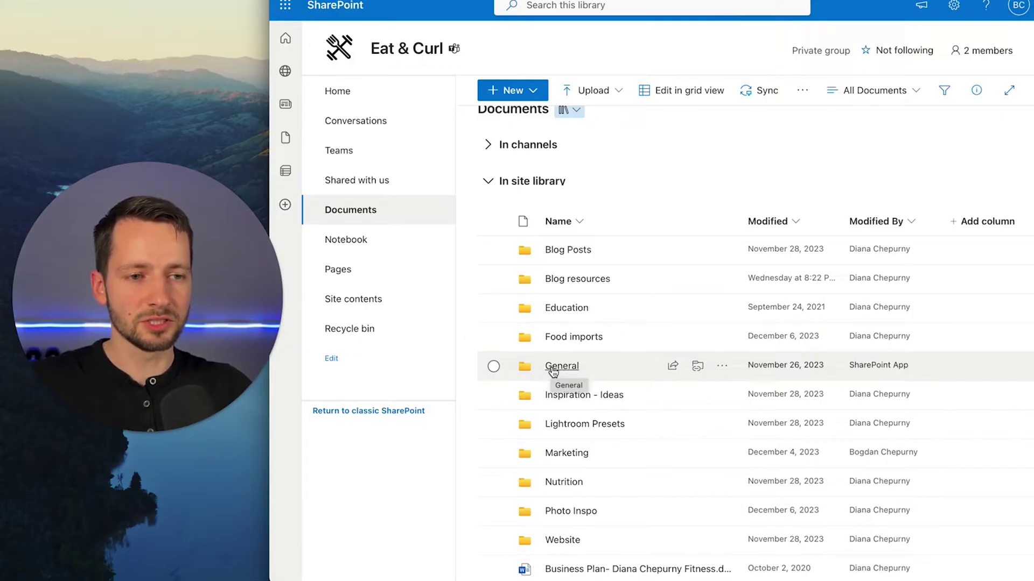
click(489, 150)
click(490, 152)
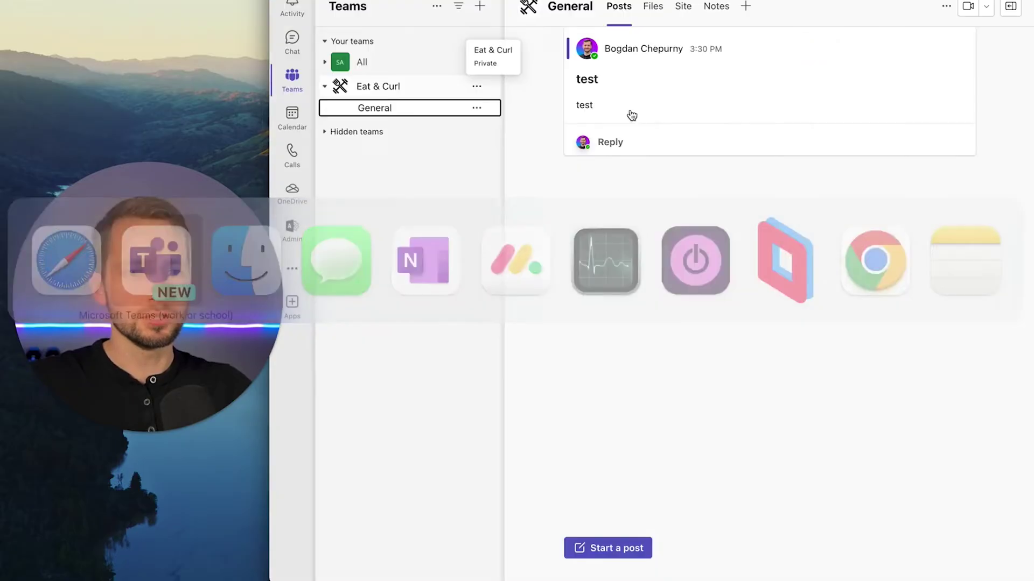
Go from the Microsoft 365 admin center to SharePoint's Active sites page.
key(super+Tab)
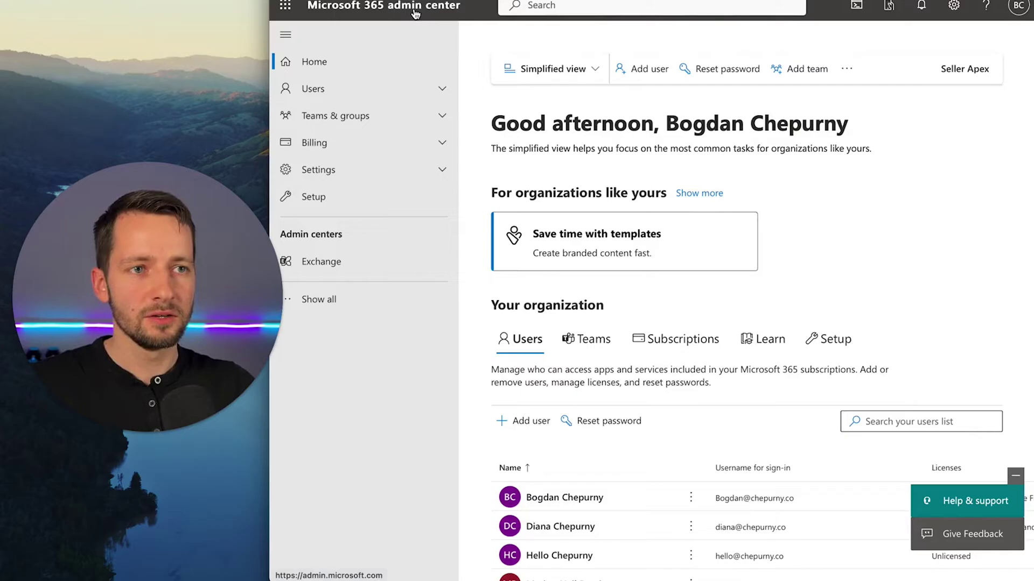
click(335, 309)
click(349, 507)
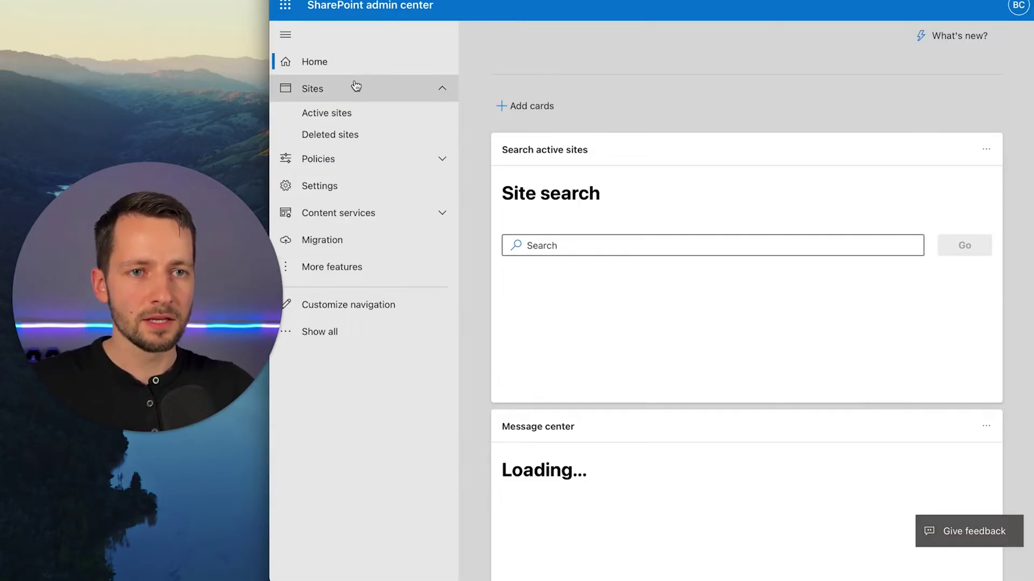
double_click(349, 92)
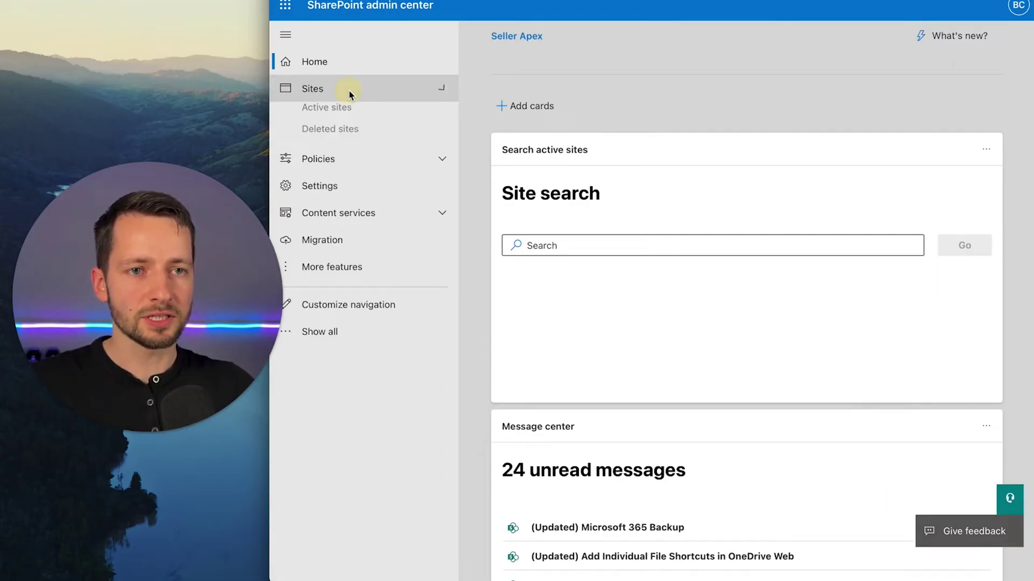
click(342, 114)
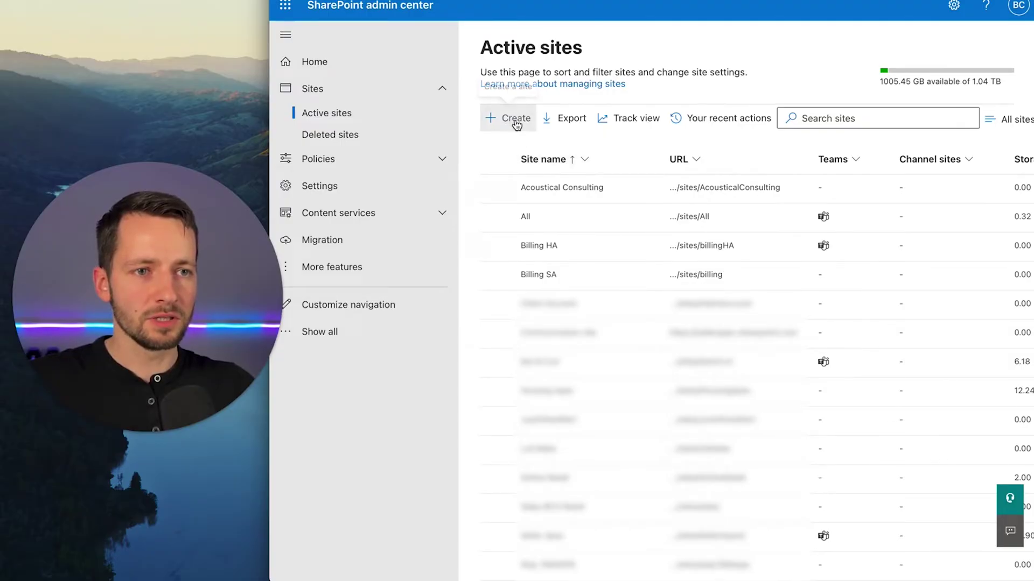
Start a new Team site using the Standard team template.
click(515, 122)
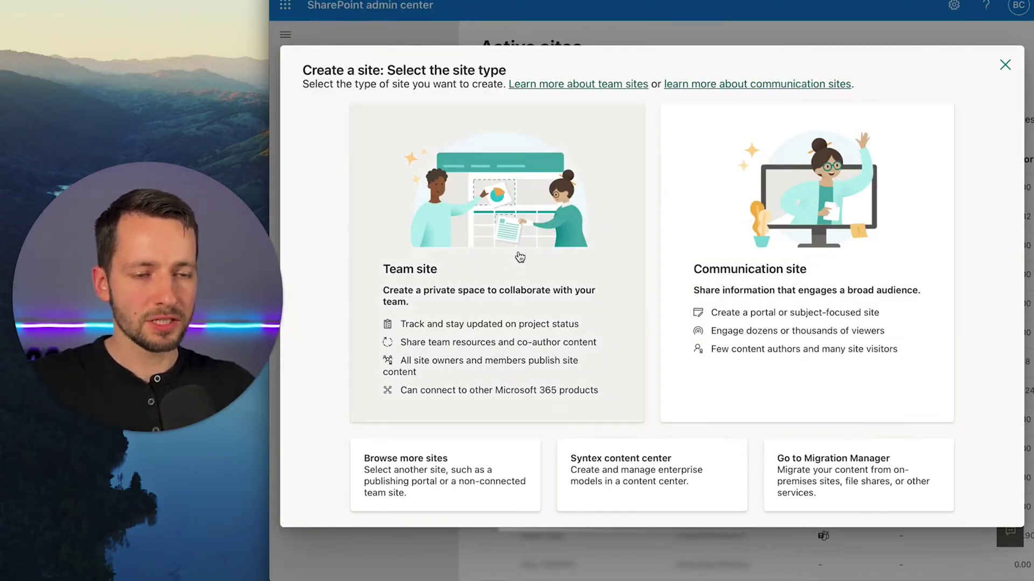
click(475, 281)
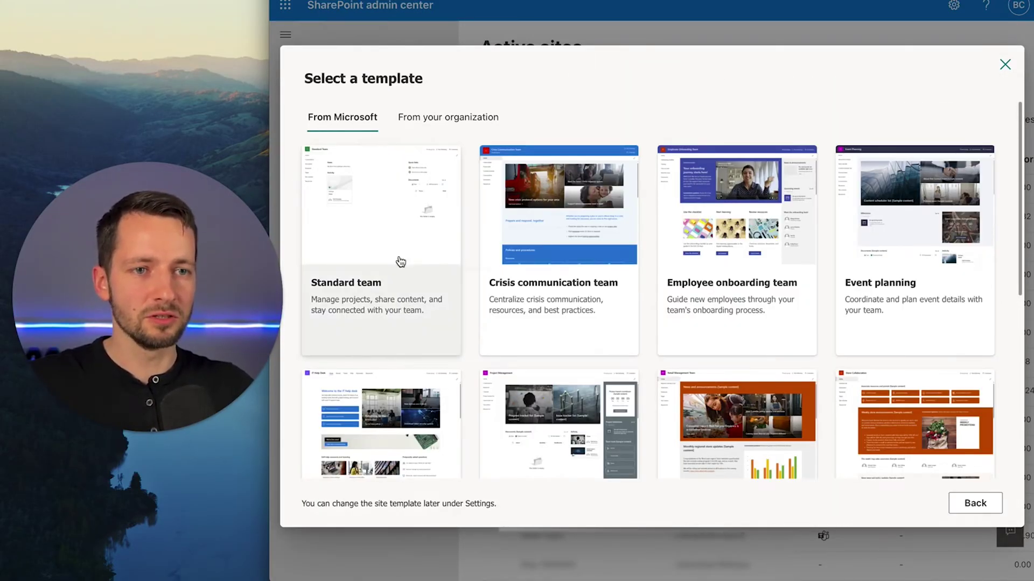
click(365, 240)
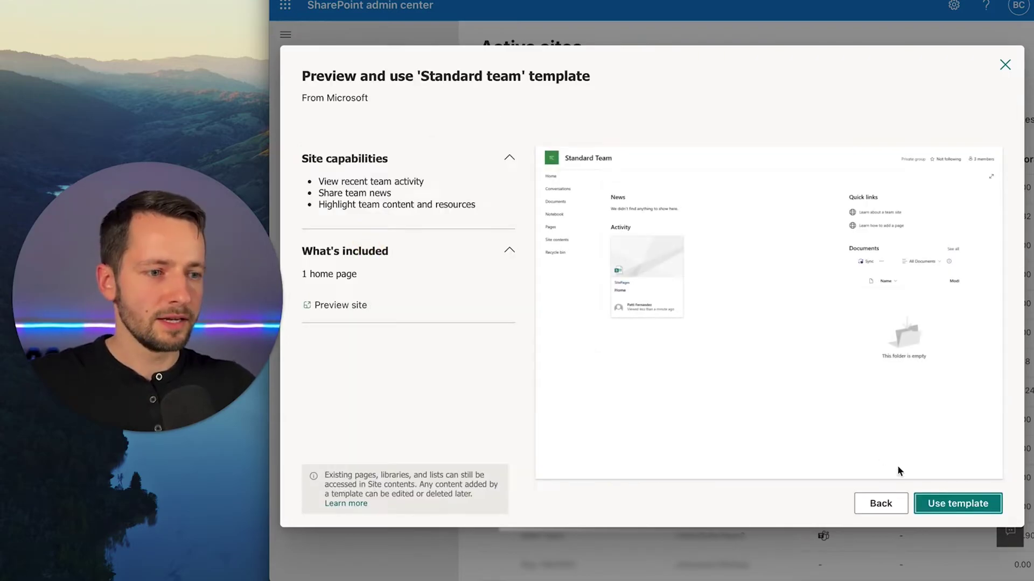
click(948, 510)
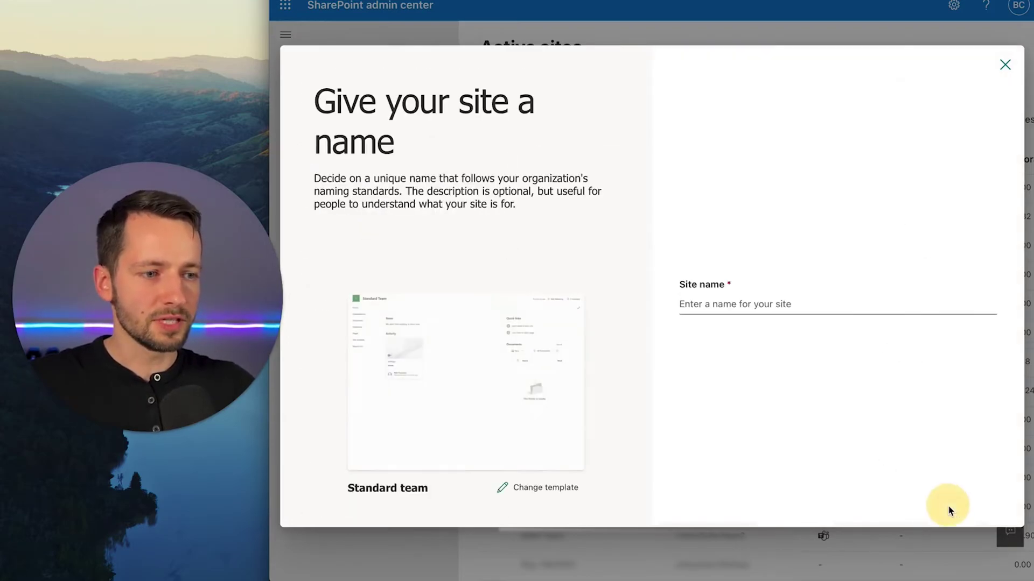
Name the site ApexOne Tech with the description 'All company'.
click(750, 302)
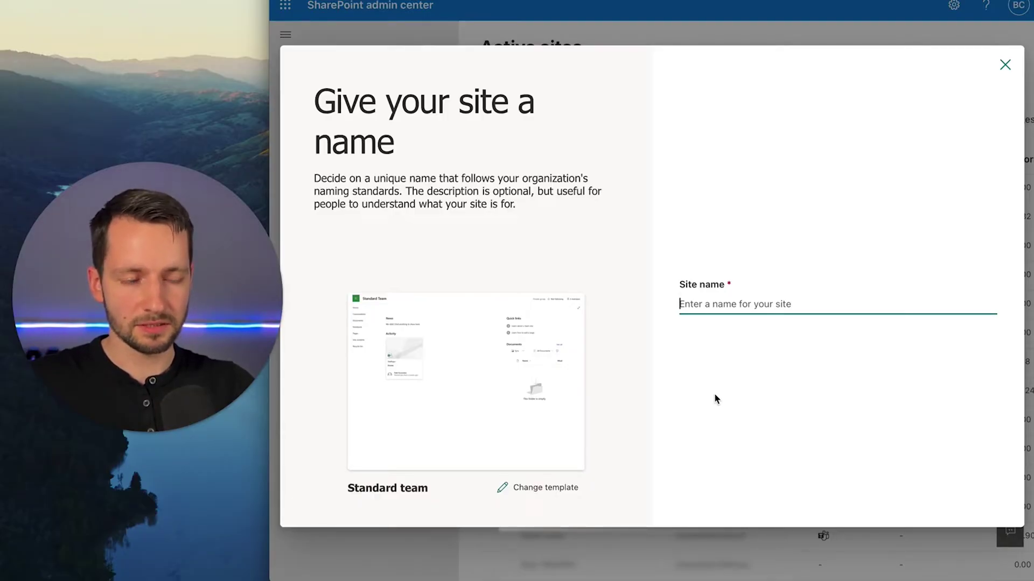
text(ApexOne Tea)
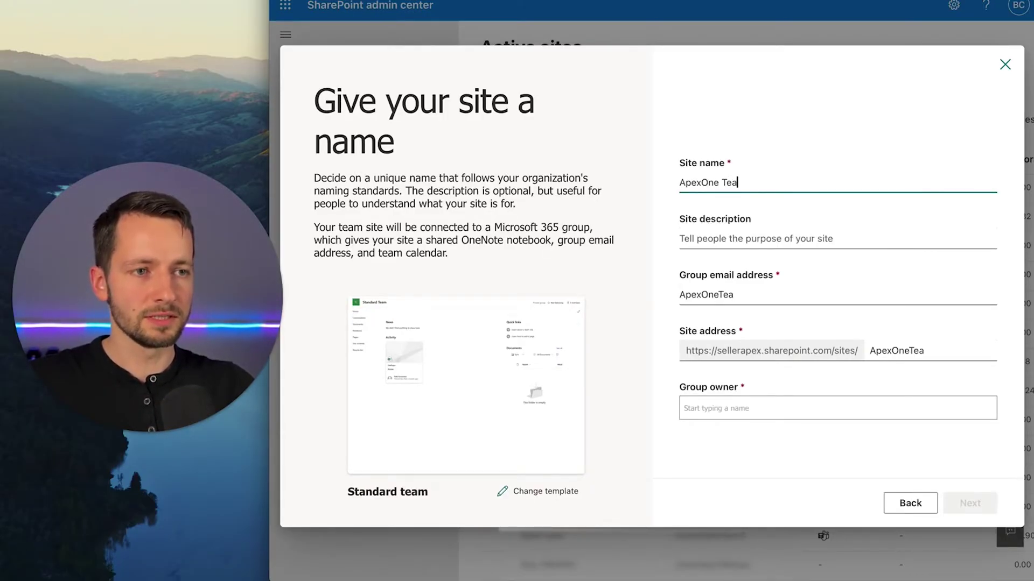
key(BackSpace)
text(ch)
click(712, 233)
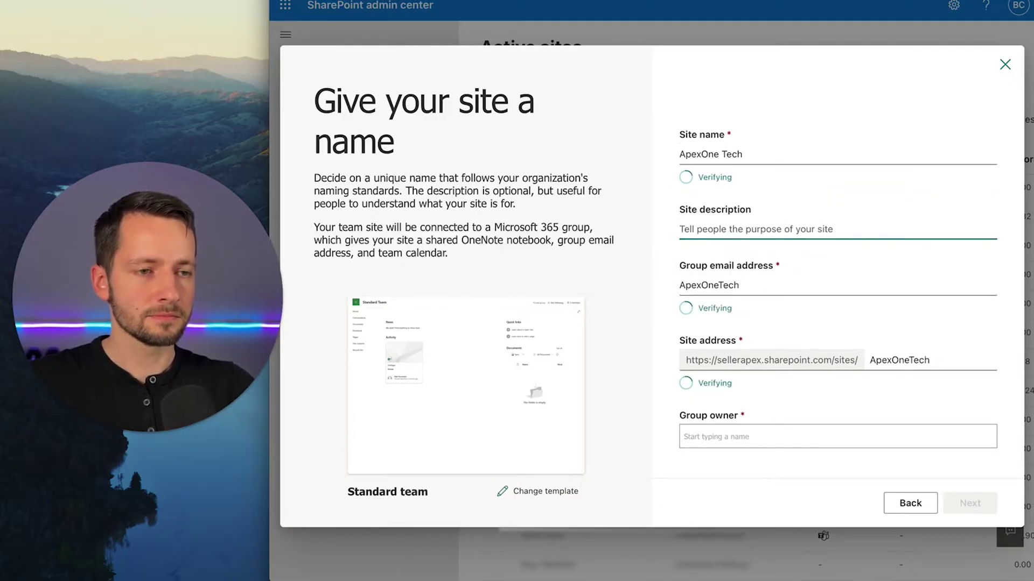
text(A)
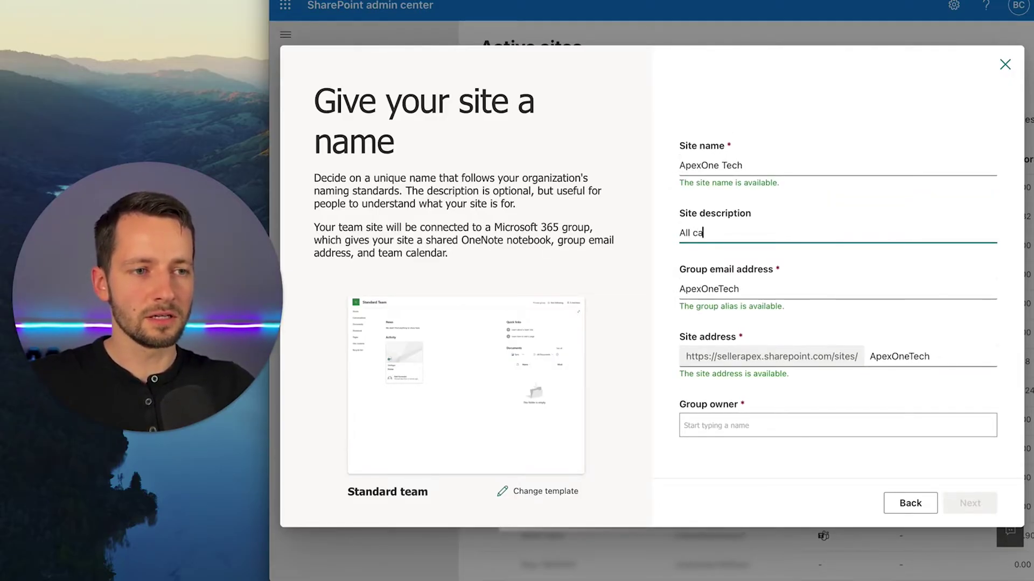
text(ll company)
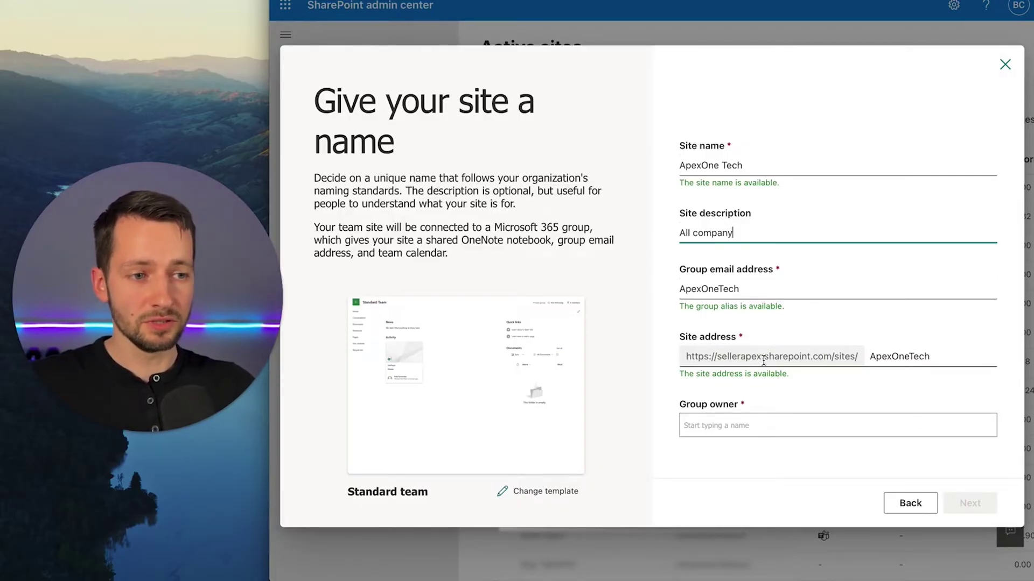
Review the generated site address ending in ApexOneTech.
drag(760, 358, 731, 359)
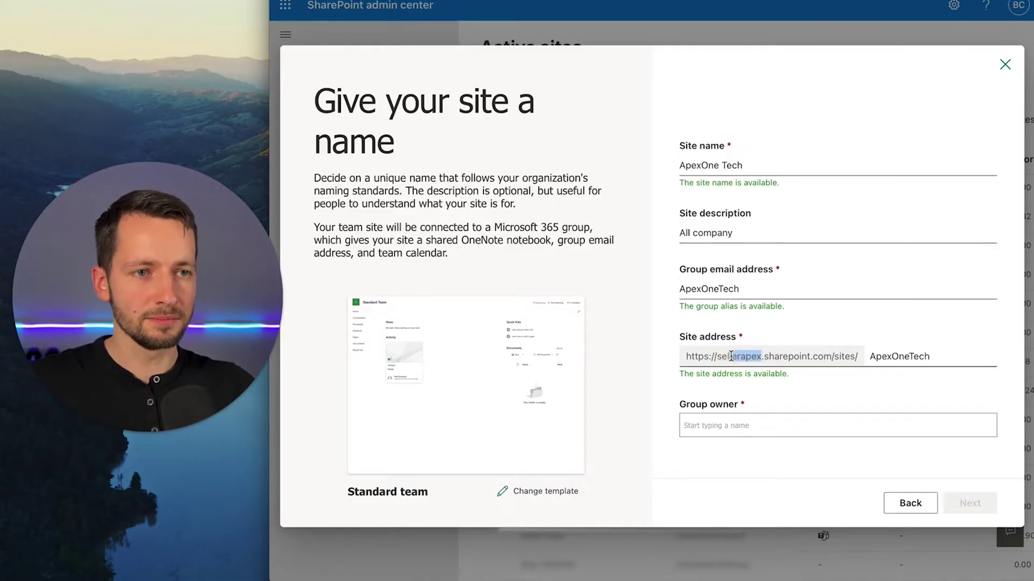
click(730, 357)
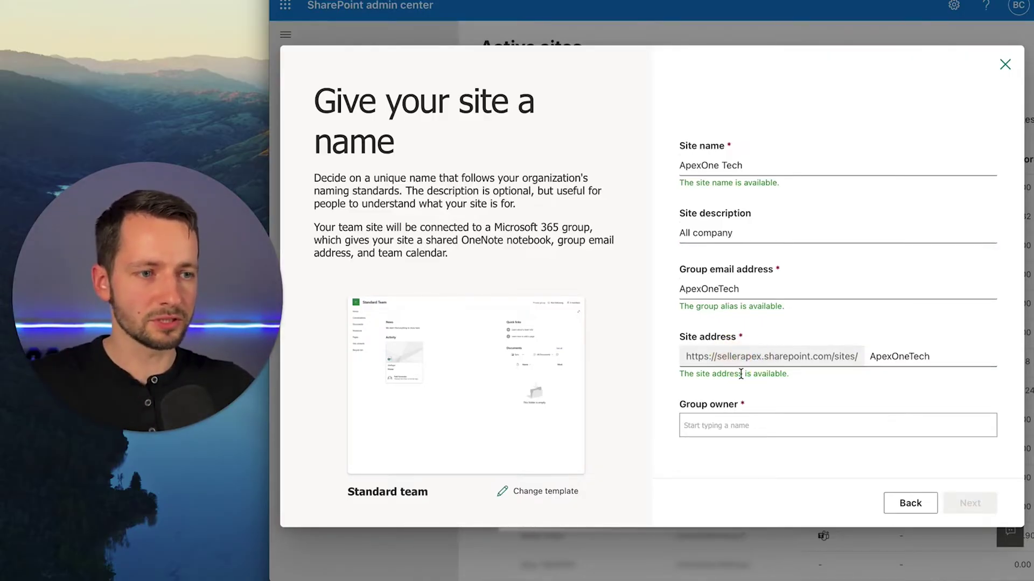
click(776, 356)
drag(775, 356, 788, 357)
drag(873, 358, 911, 358)
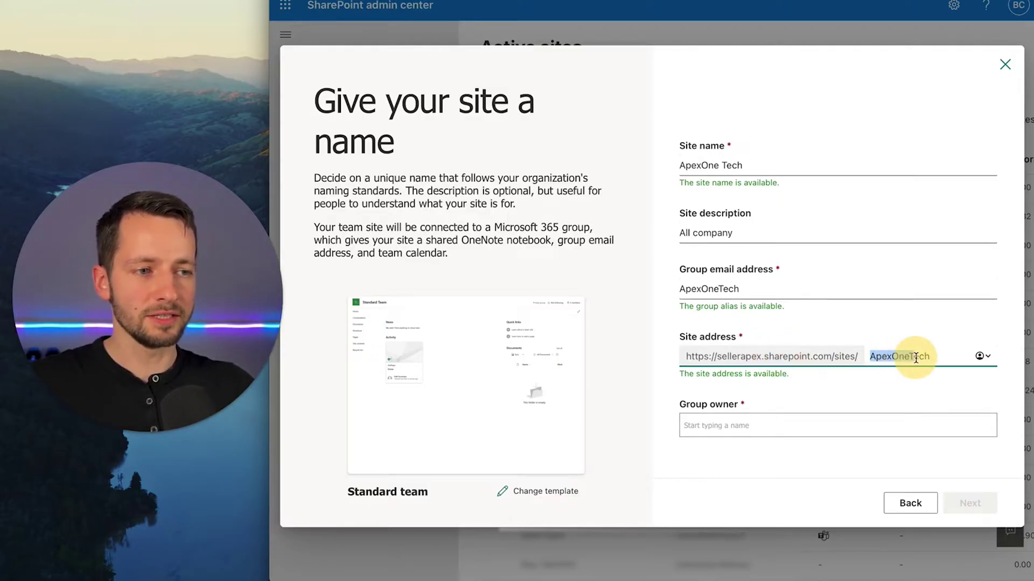
click(919, 357)
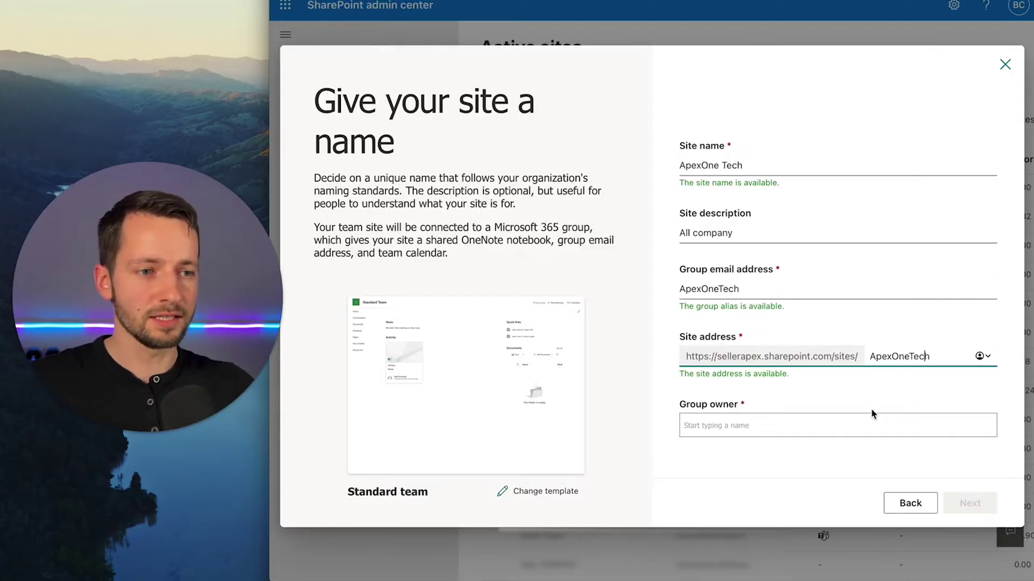
Assign the suggested person as the group owner.
click(752, 428)
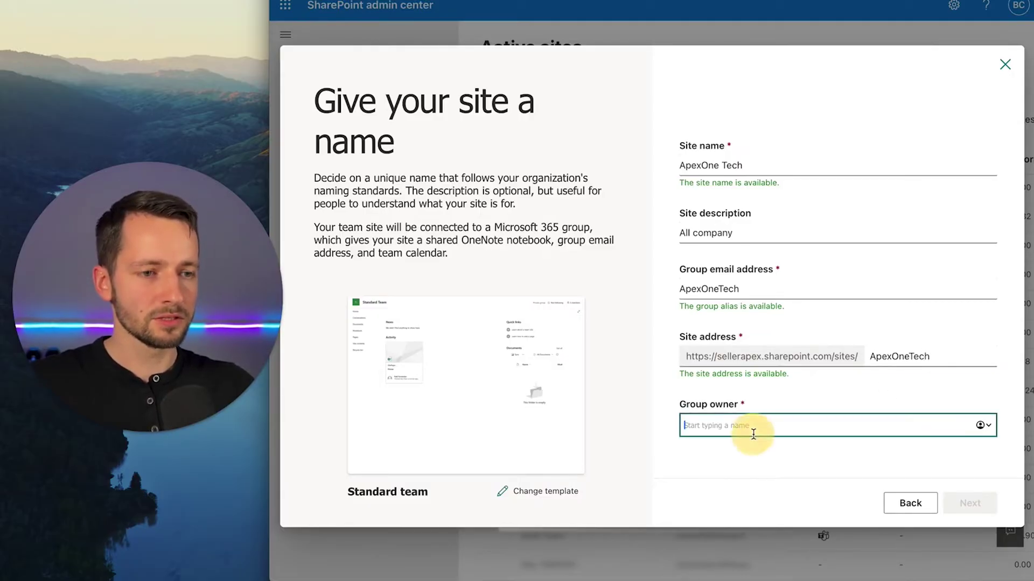
click(979, 426)
text(B)
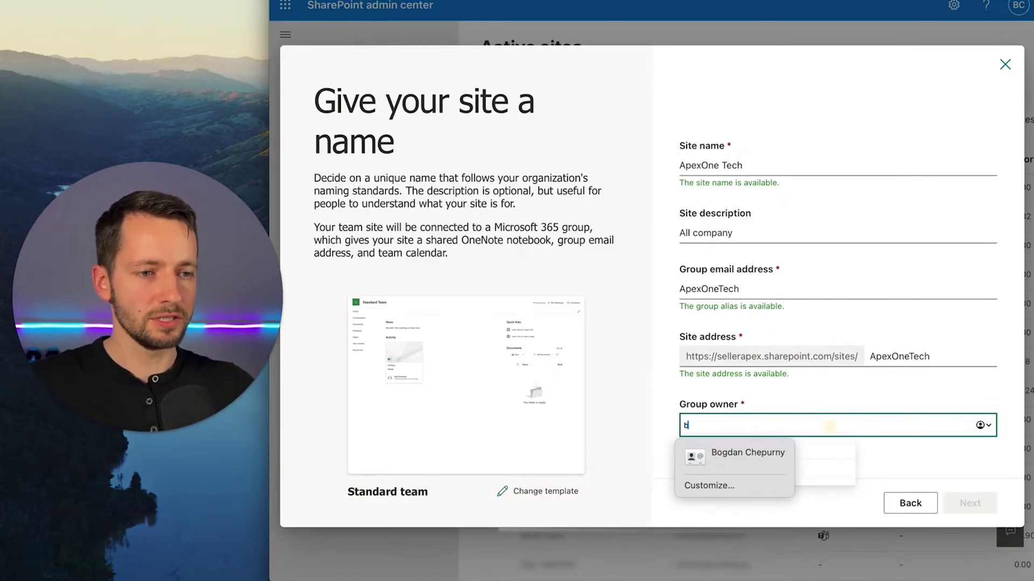
key(Return)
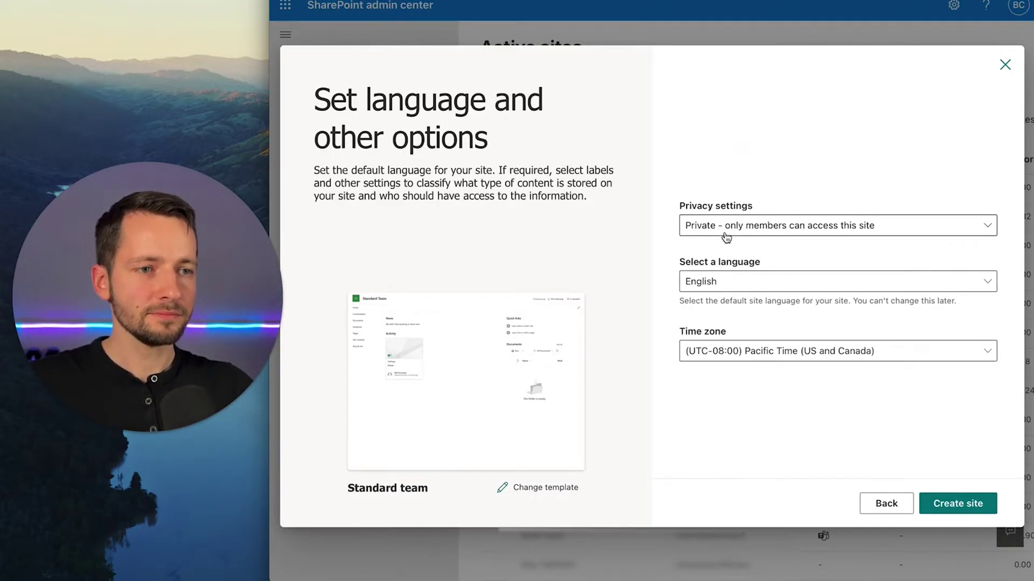
Keep privacy set to Private, confirm the group alias is available, and create the site.
click(726, 234)
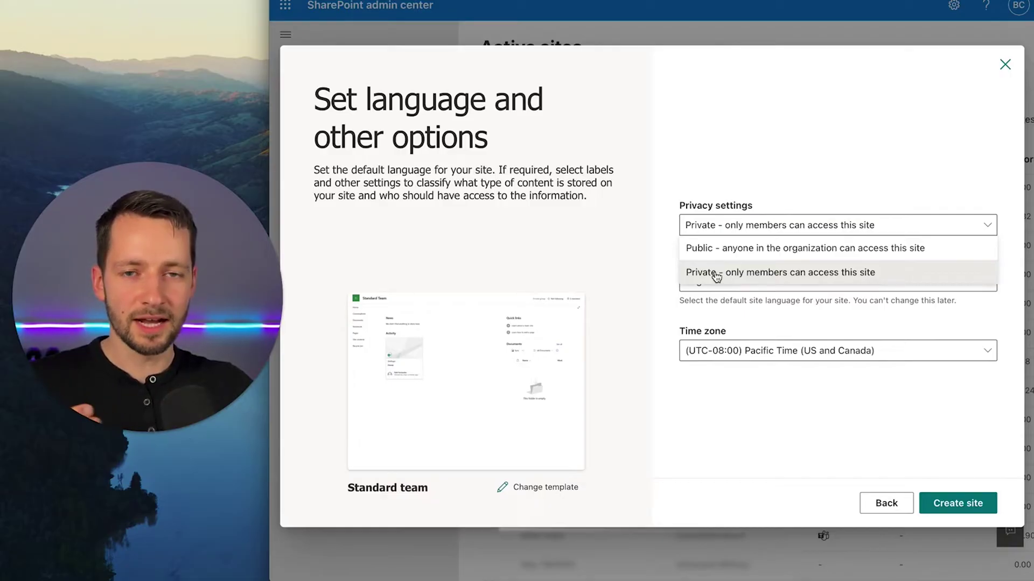
click(732, 192)
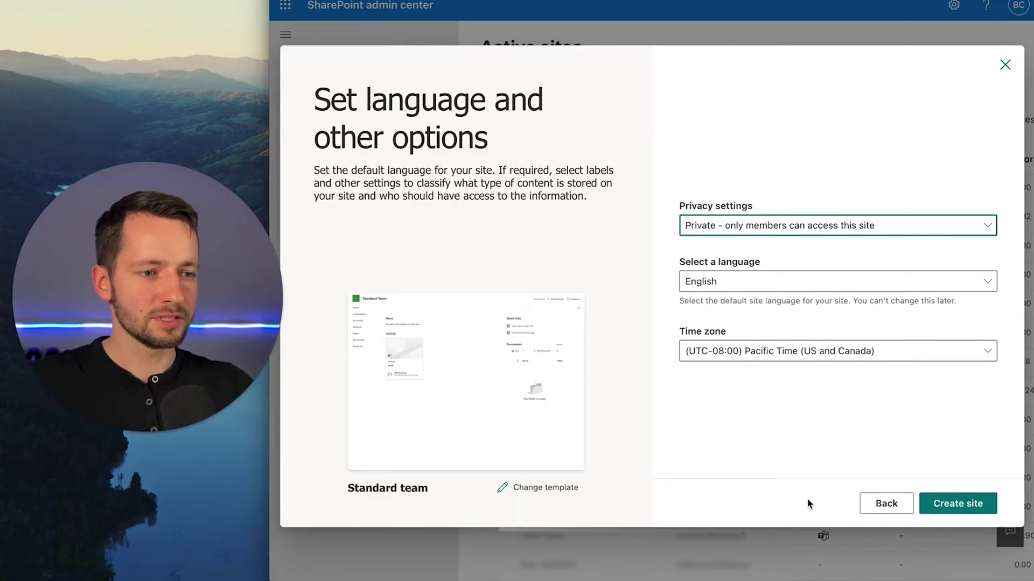
click(886, 503)
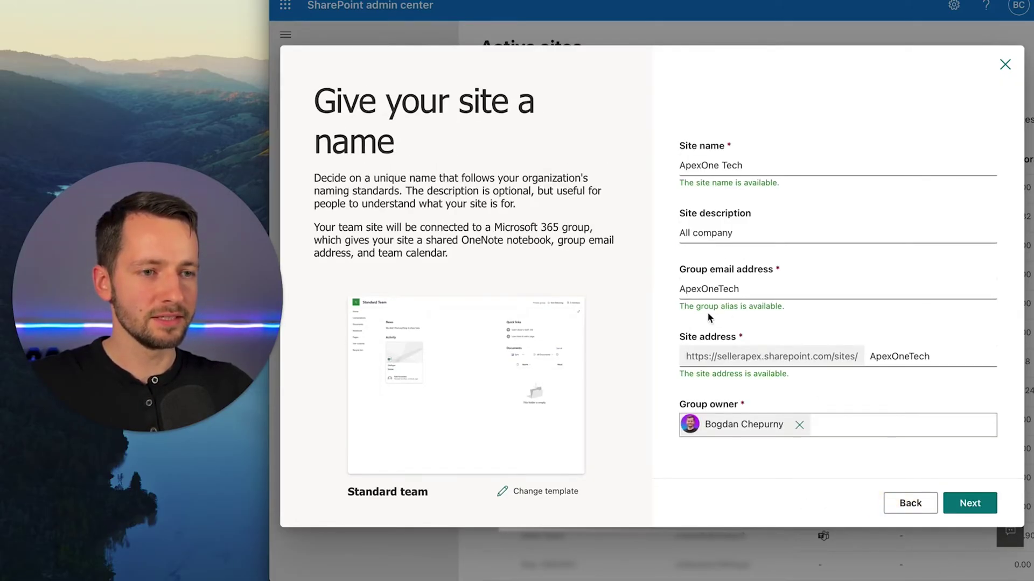
drag(697, 306, 781, 304)
click(761, 293)
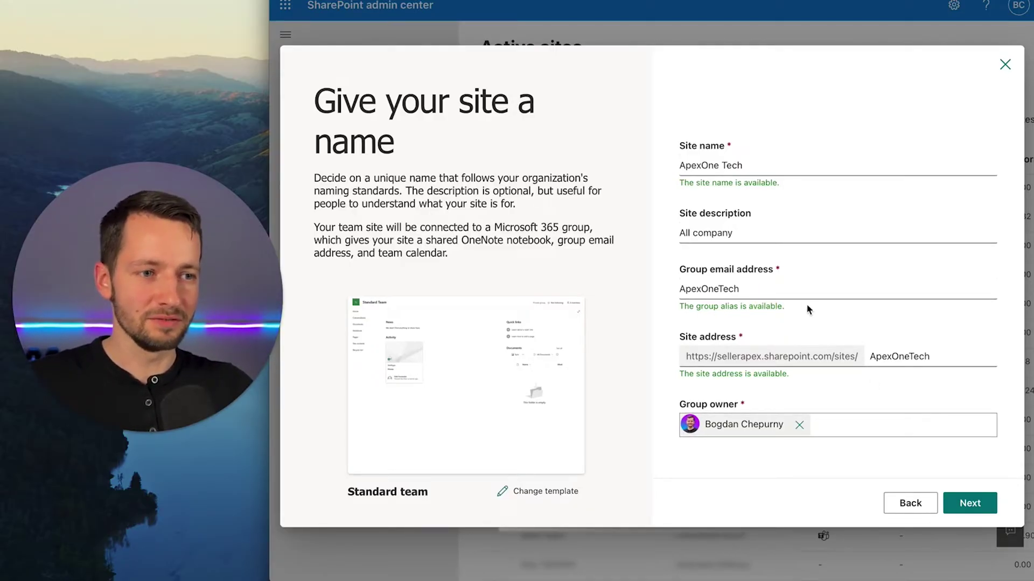
click(966, 502)
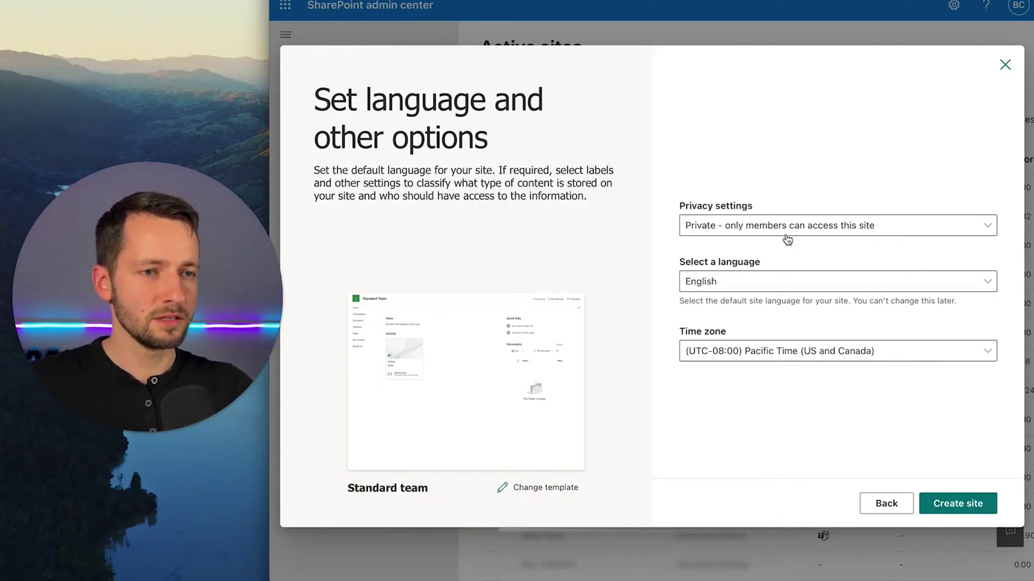
click(975, 503)
Add the suggested person as a member of the new site.
click(749, 289)
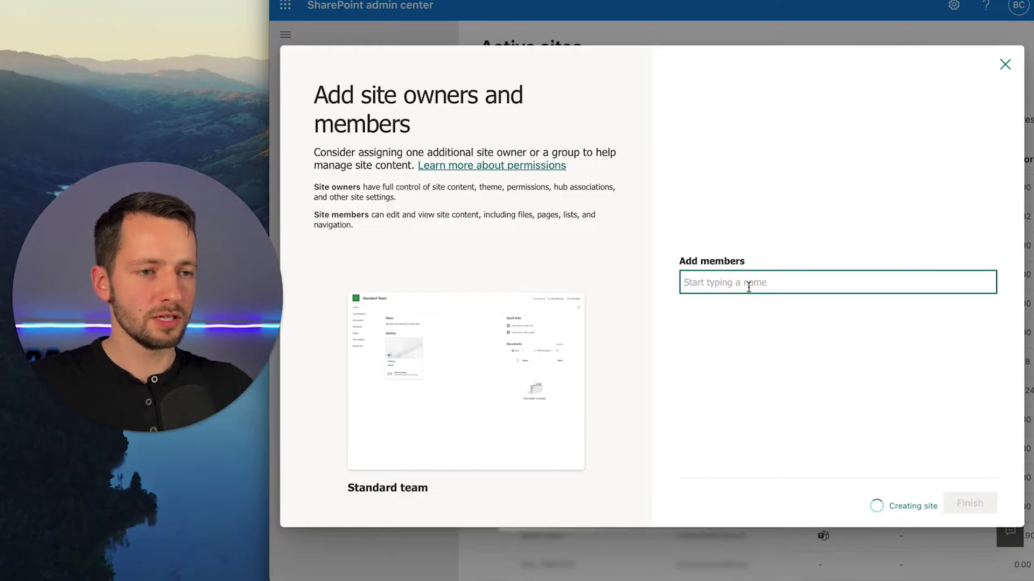
text(b)
click(716, 309)
click(765, 403)
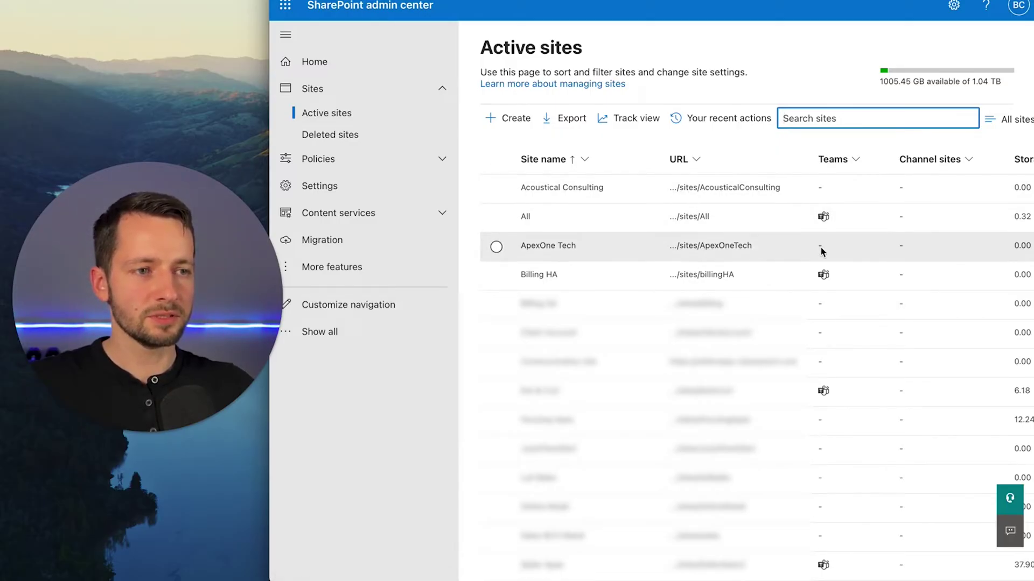
scroll(822, 251, right, 5)
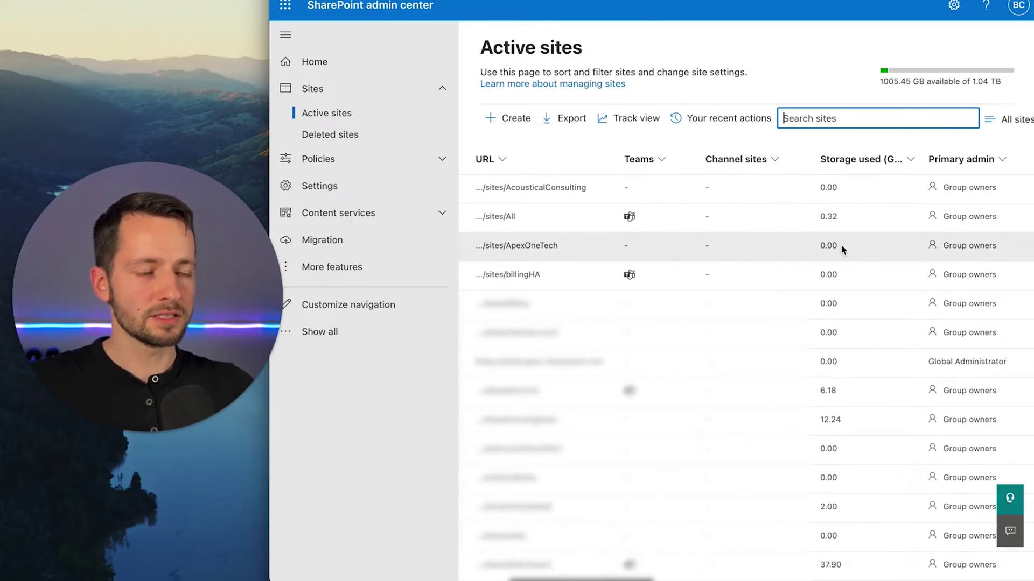
scroll(822, 246, left, 5)
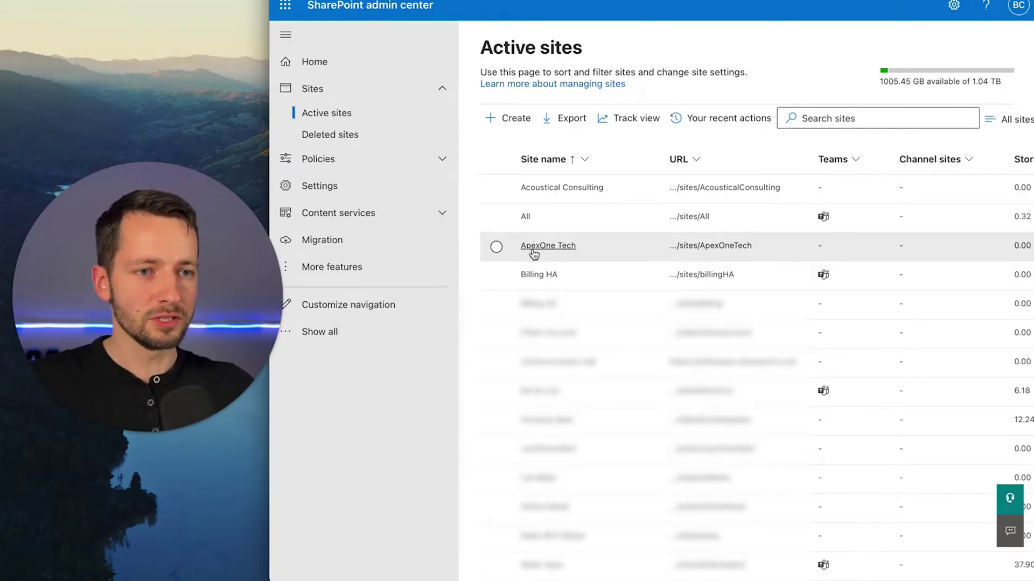
Open ApexOne Tech from Active sites and confirm Add Teams for its group.
click(544, 247)
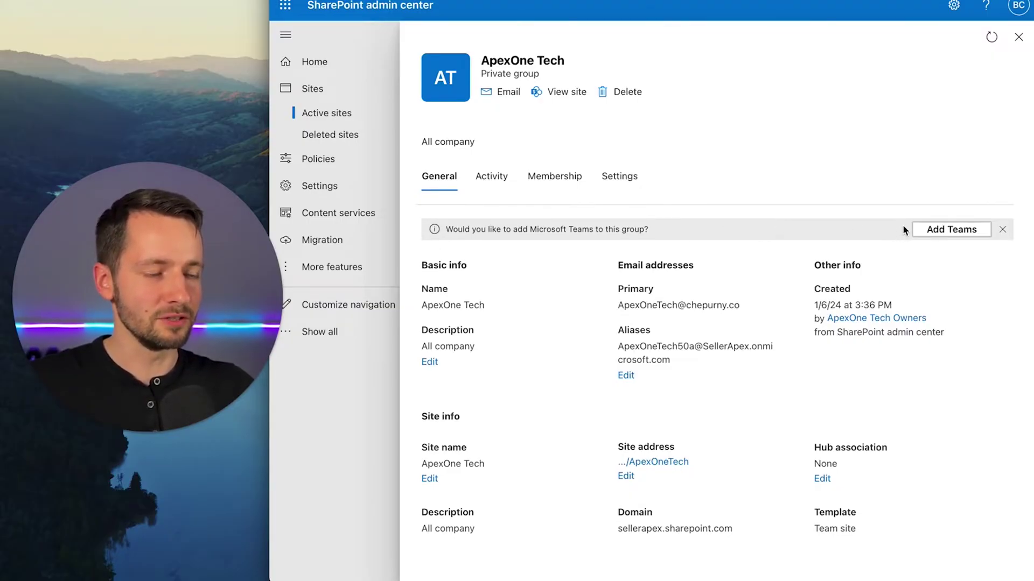
click(940, 233)
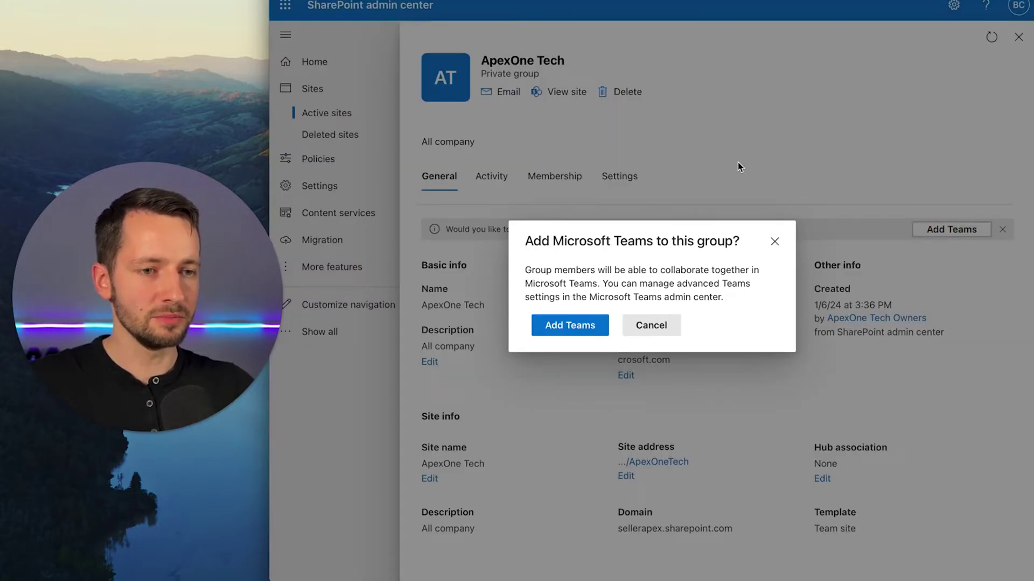
click(585, 325)
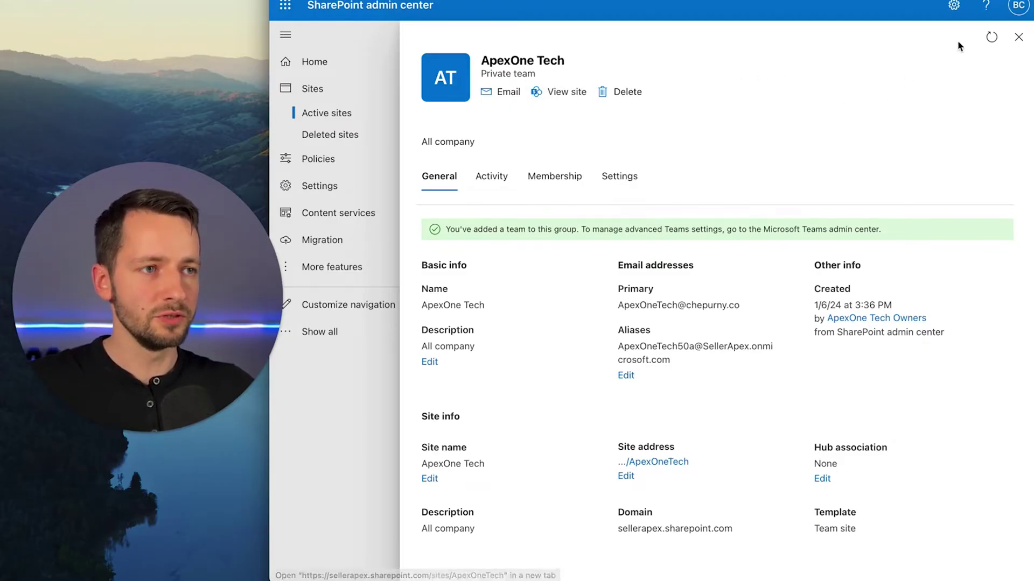
Close the details and next-steps panes, then review the ApexOne Tech group membership and owner role.
click(1018, 37)
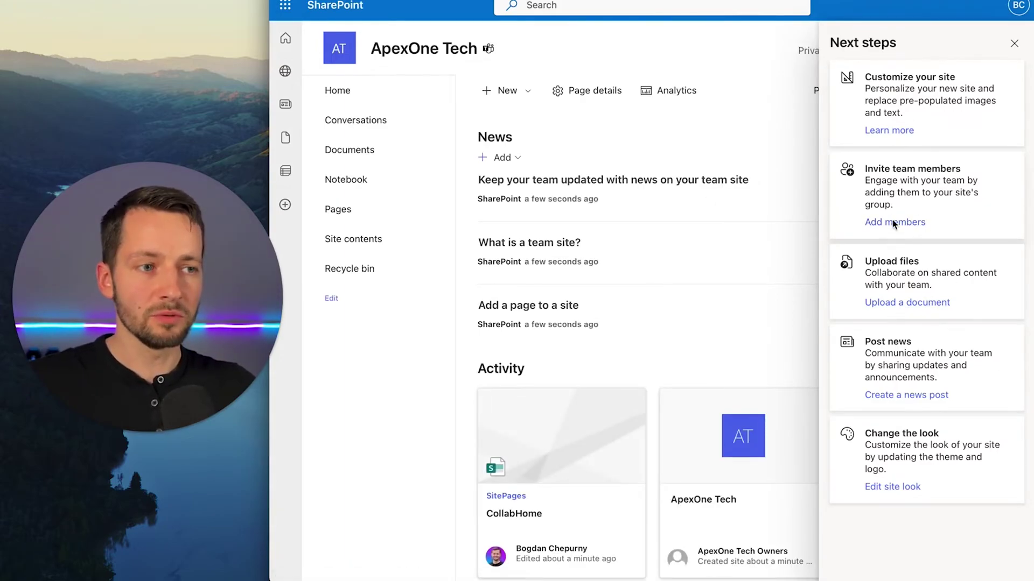
click(1014, 43)
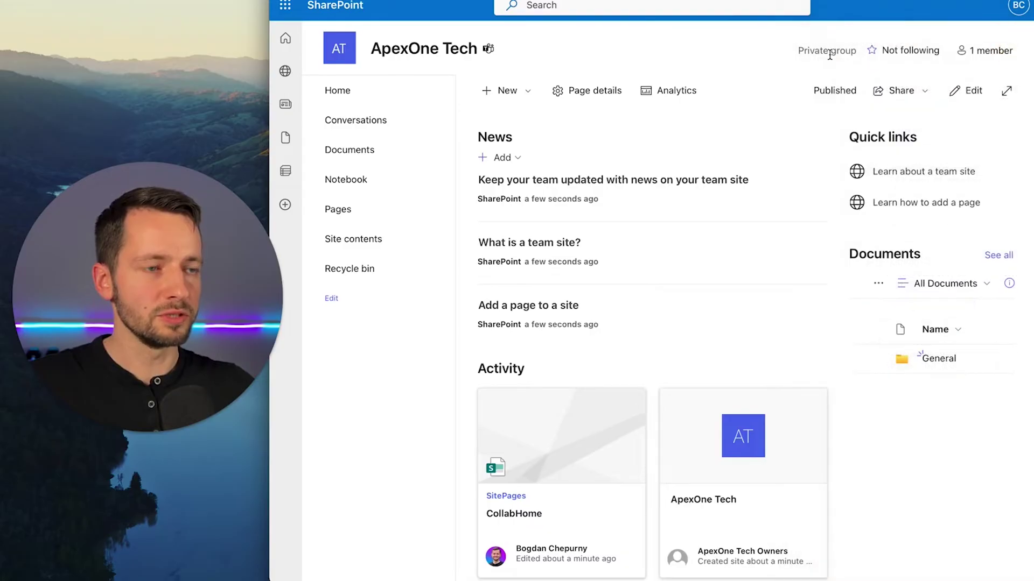
click(980, 54)
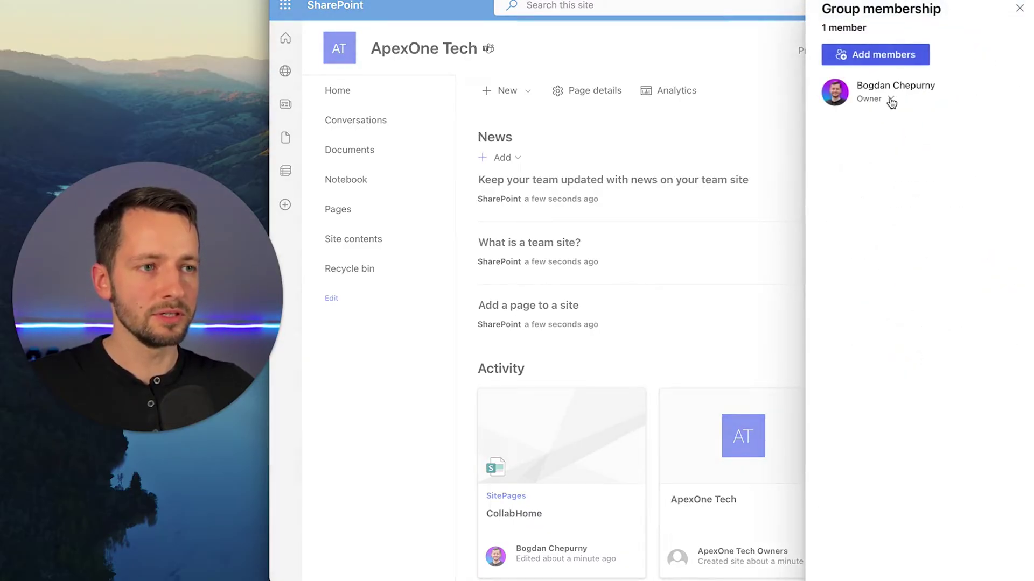
click(892, 101)
click(827, 160)
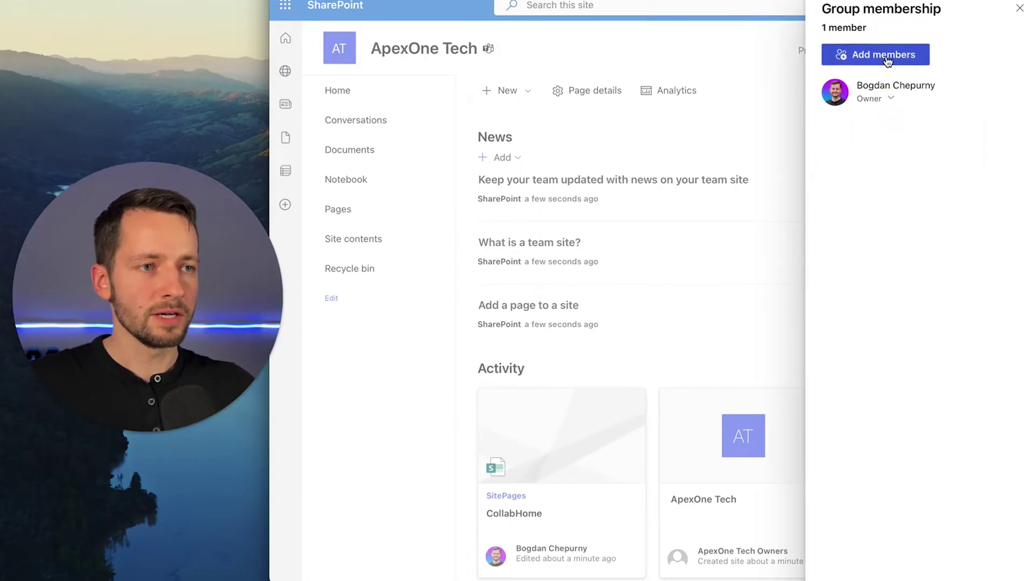
Add the suggested person to the ApexOne Tech group as a Member, then close the list.
click(887, 61)
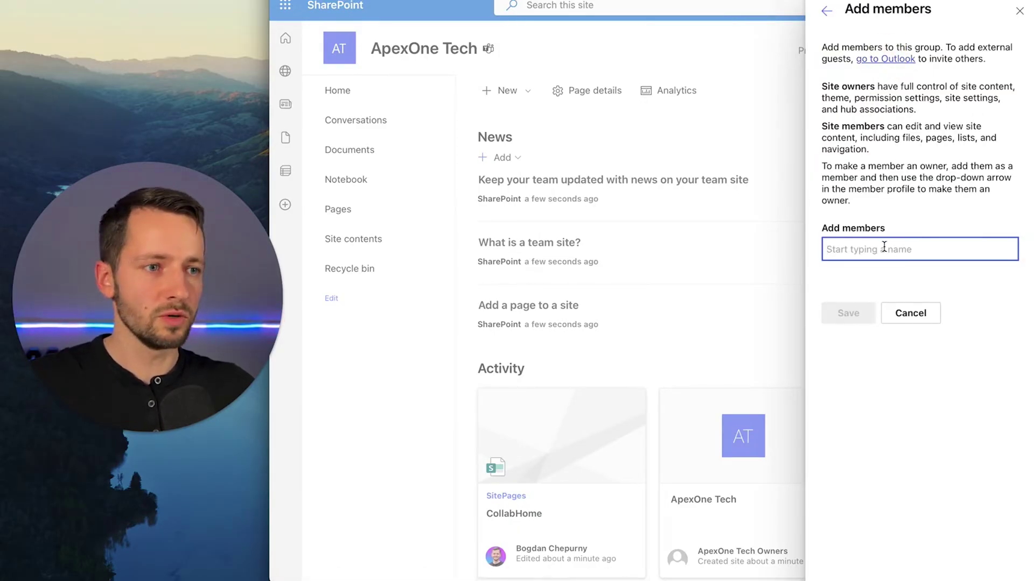
text(mar)
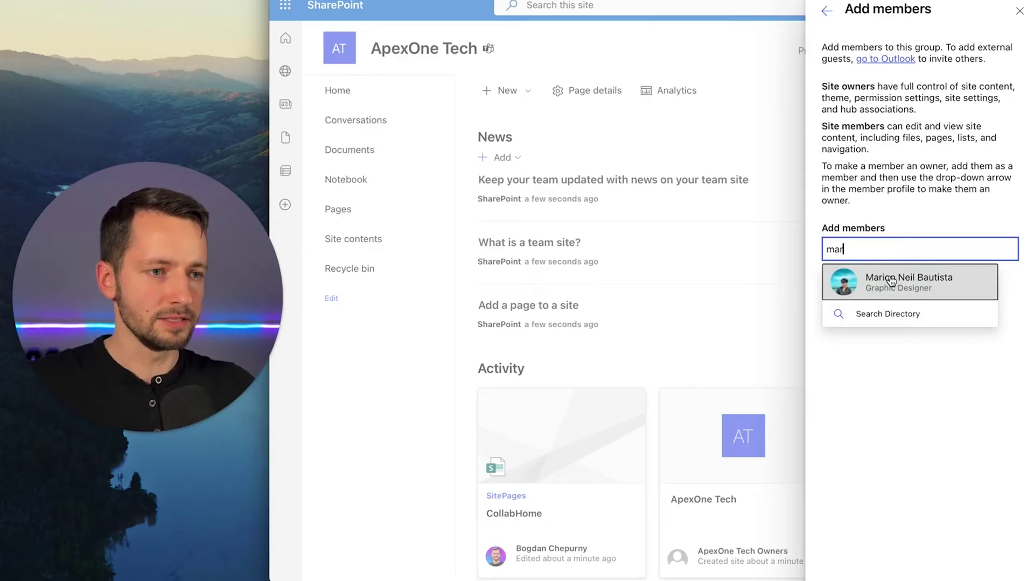
key(Return)
click(883, 323)
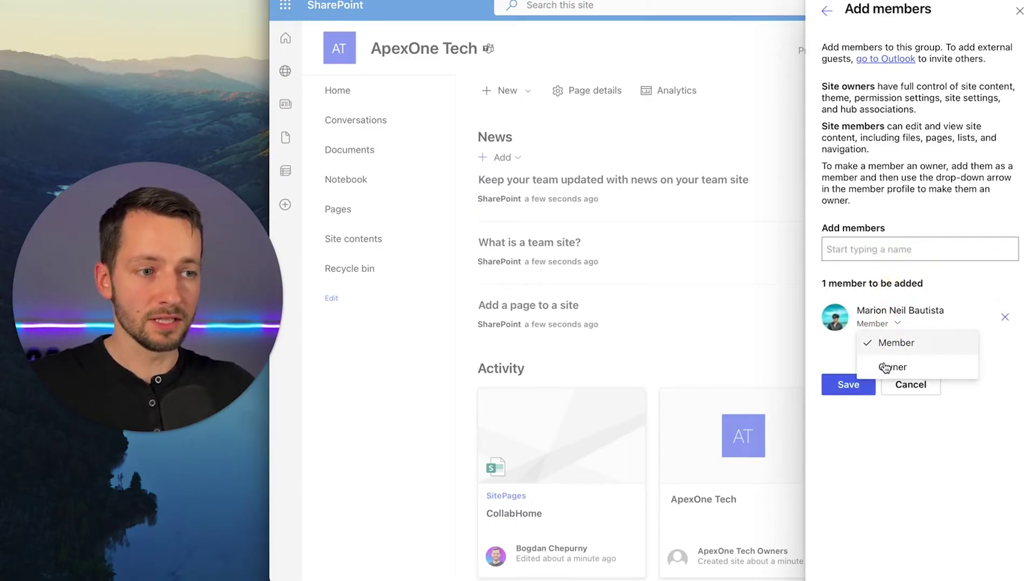
click(839, 382)
click(838, 382)
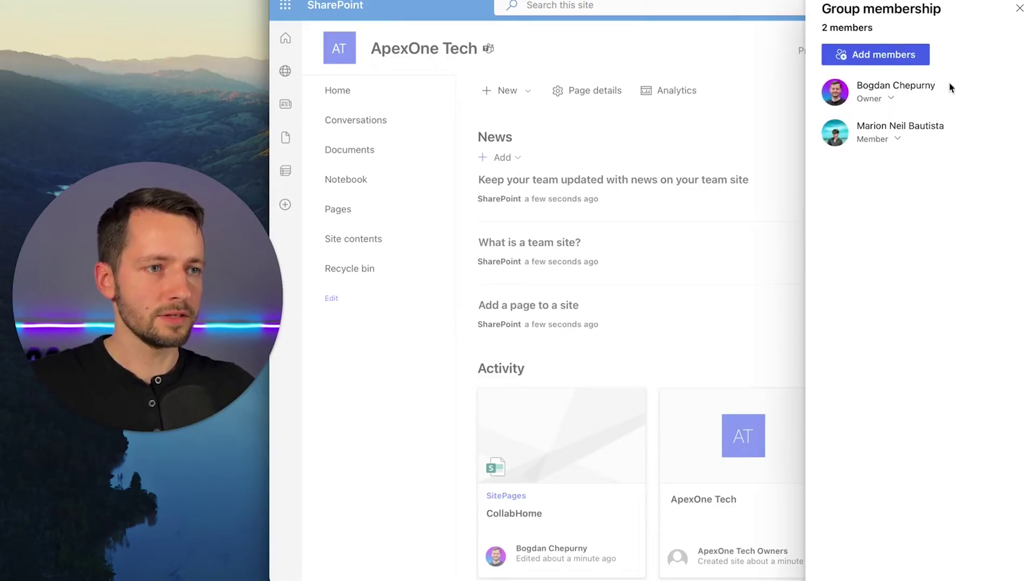
click(1019, 9)
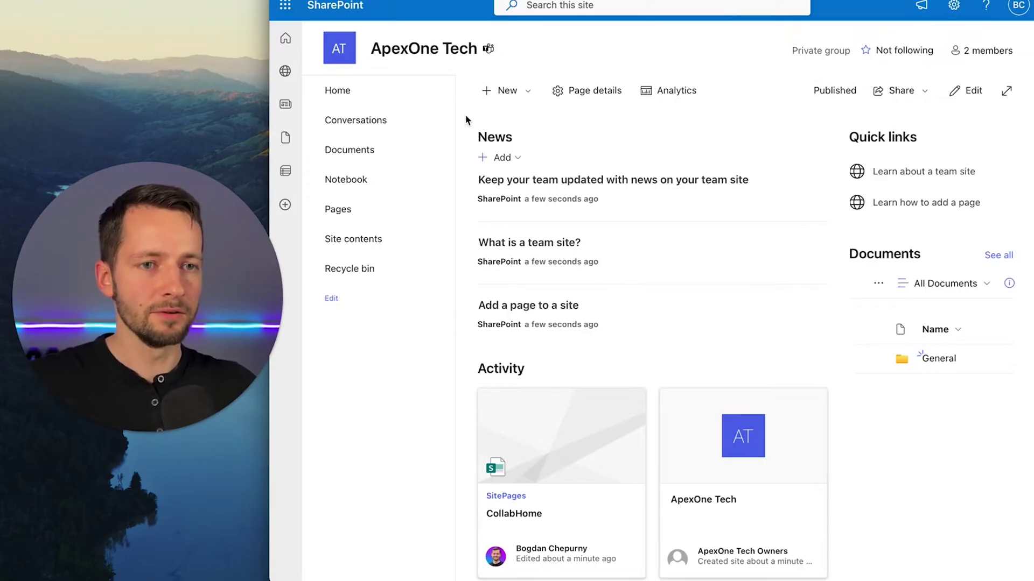
Open the Documents library, expand and collapse 'In channels', and look over the New menu options.
click(353, 152)
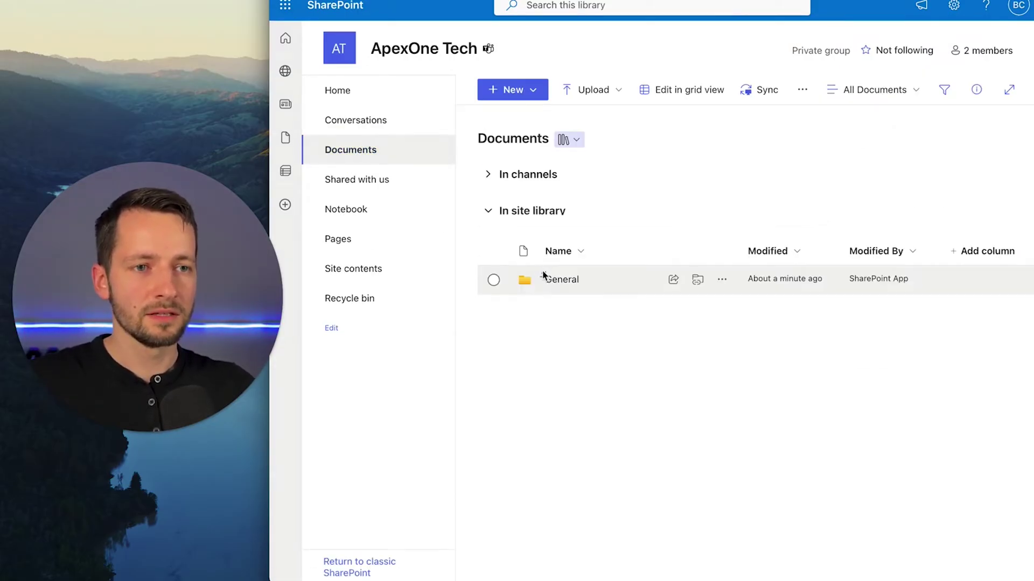
click(490, 181)
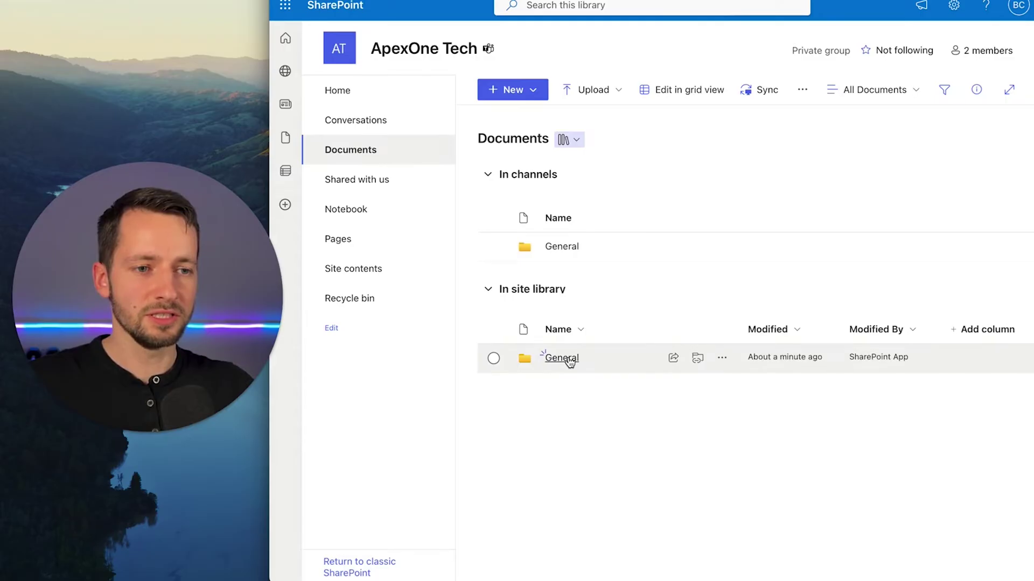
click(487, 176)
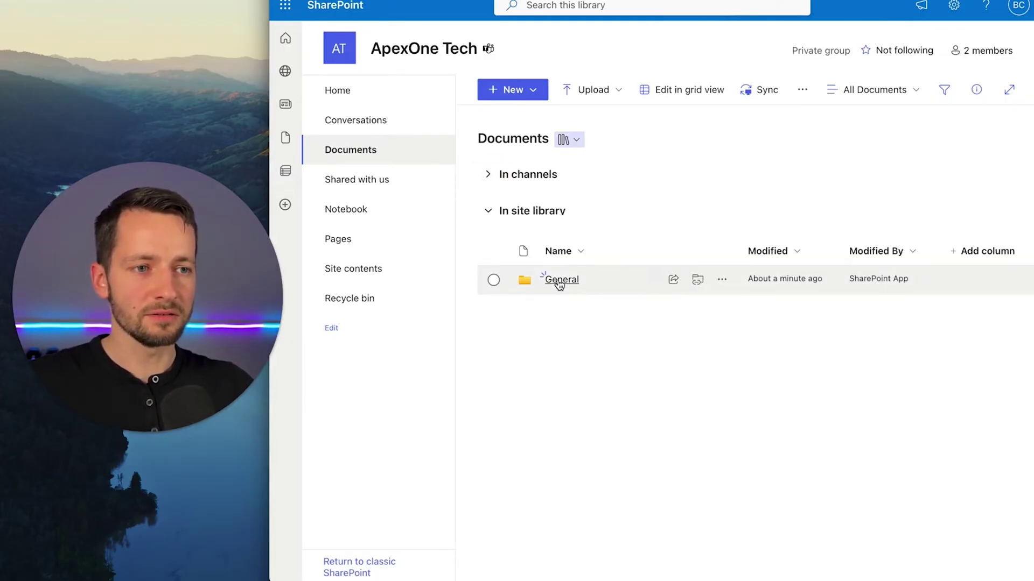
click(521, 91)
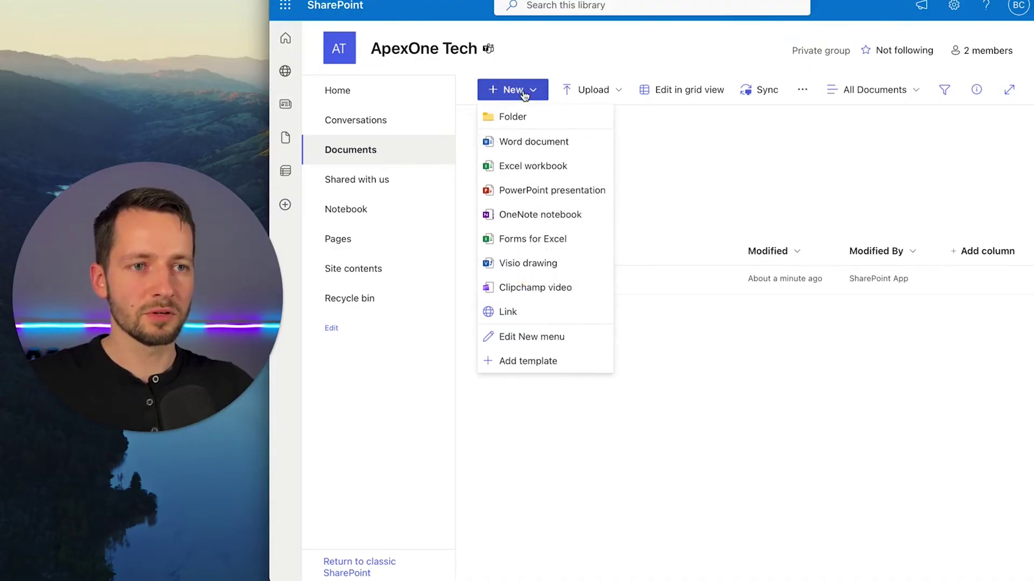
click(694, 408)
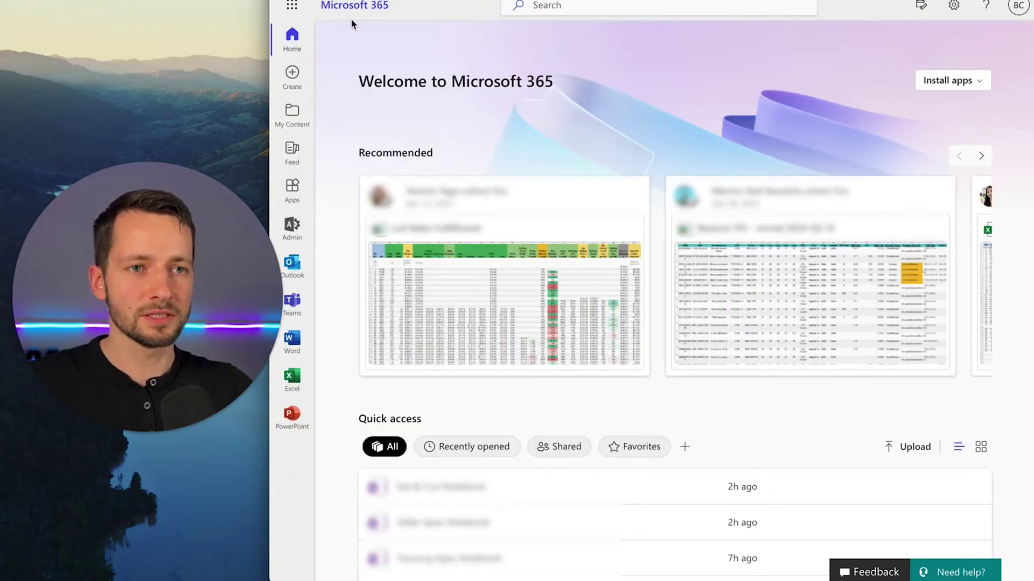
Launch OneDrive from the Microsoft 365 app launcher and go to My files.
click(292, 8)
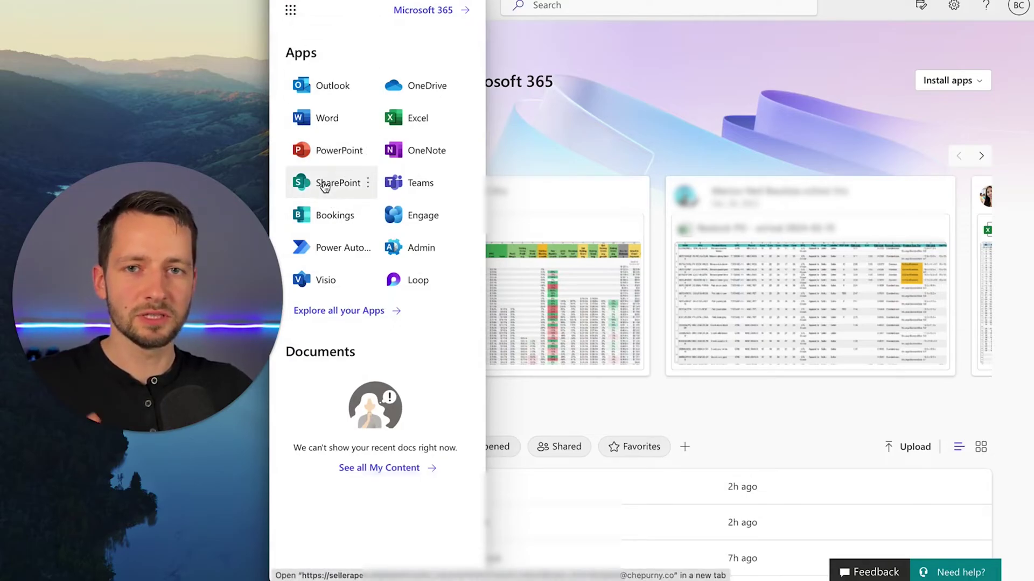
click(436, 91)
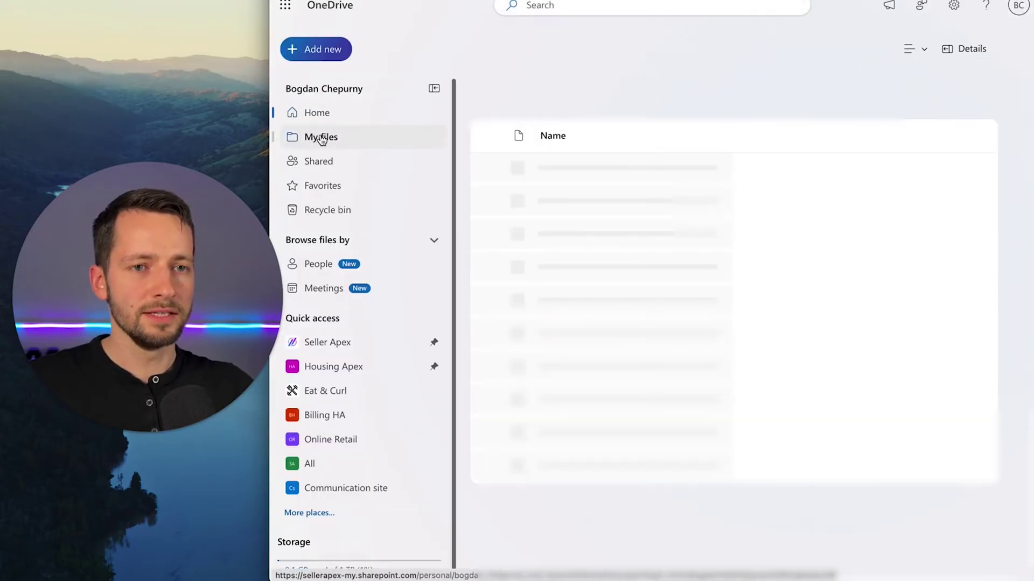
click(322, 138)
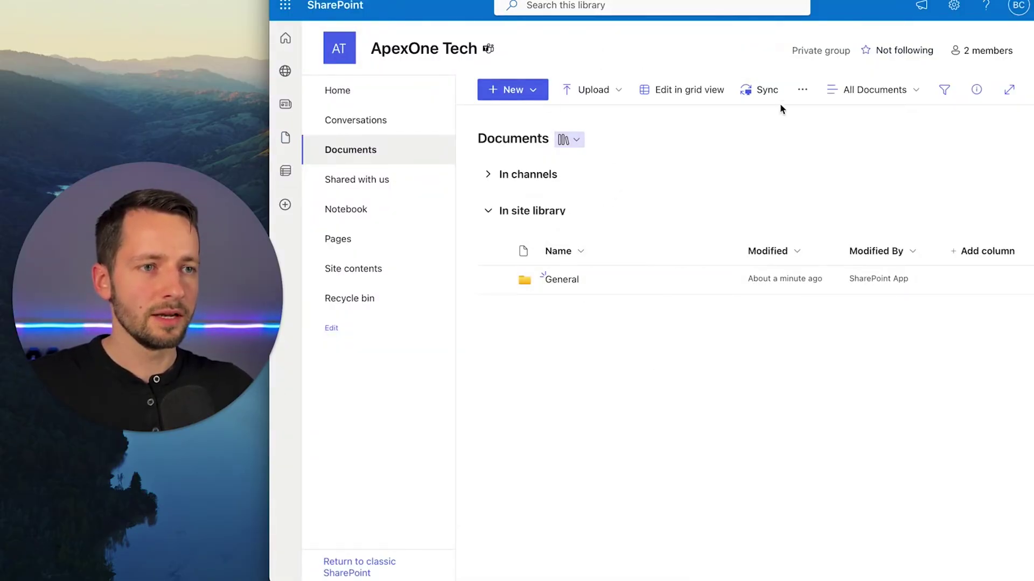
Add a shortcut to the ApexOne Tech Documents library into OneDrive's My files.
click(807, 92)
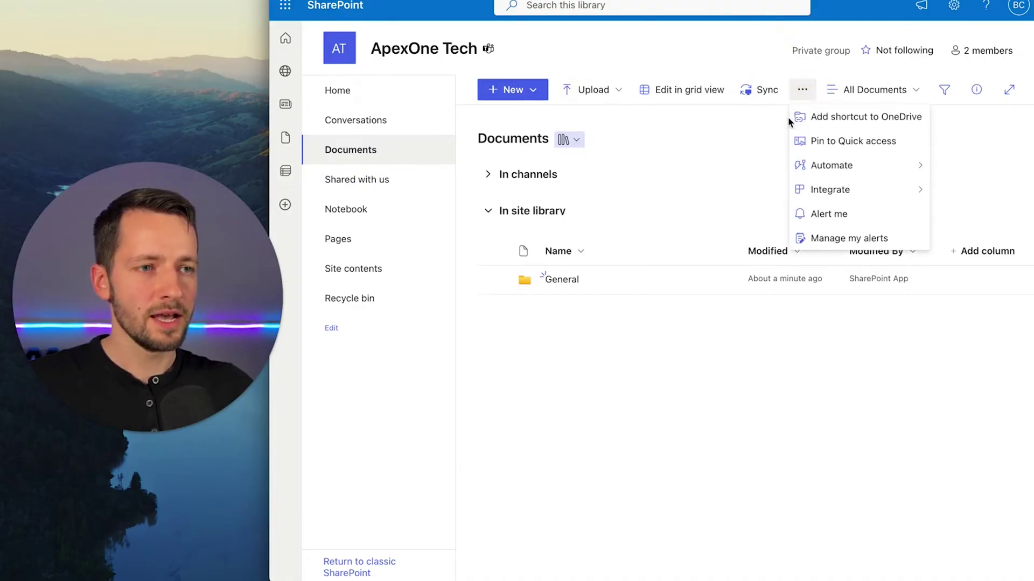
click(856, 123)
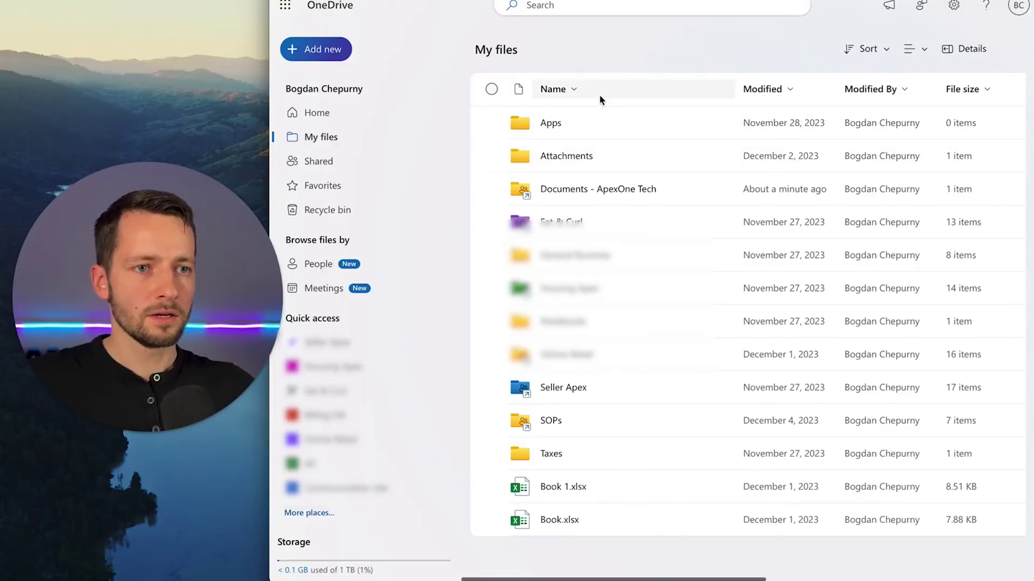
Rename the 'Documents - ApexOne Tech' shortcut to 'ApexOne Tech' and colour its folder blue.
click(605, 194)
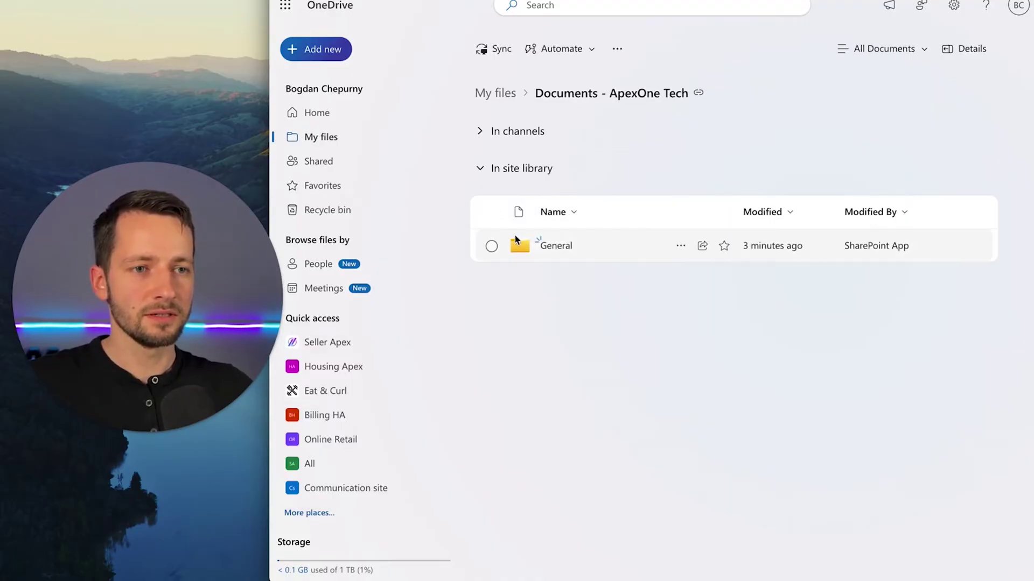
click(495, 94)
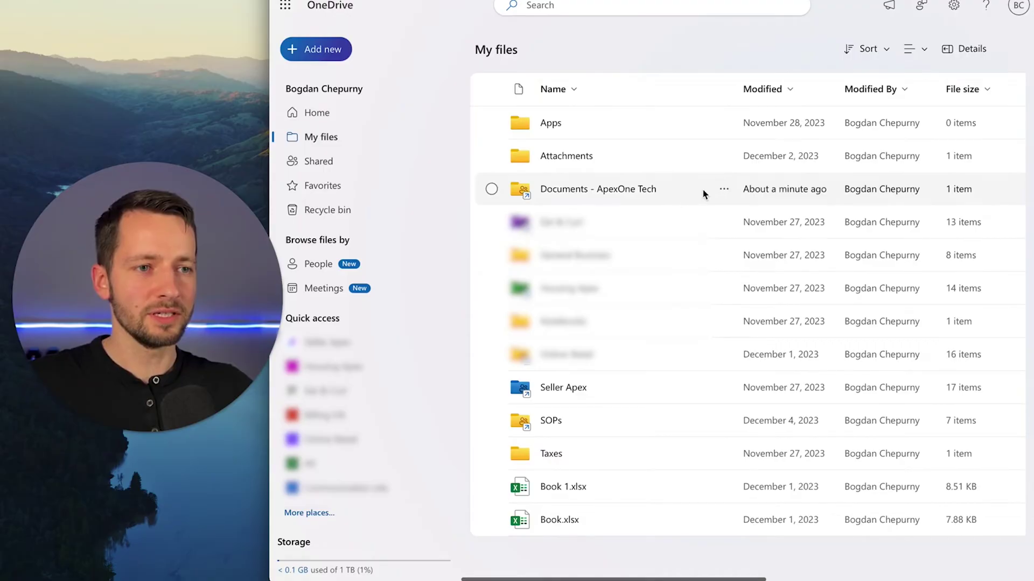
click(724, 190)
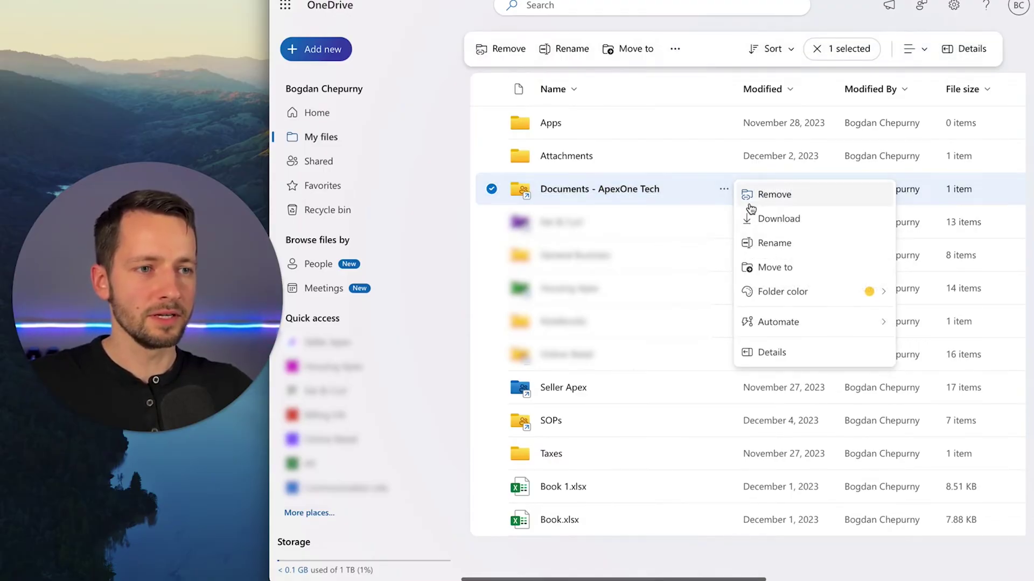
click(778, 243)
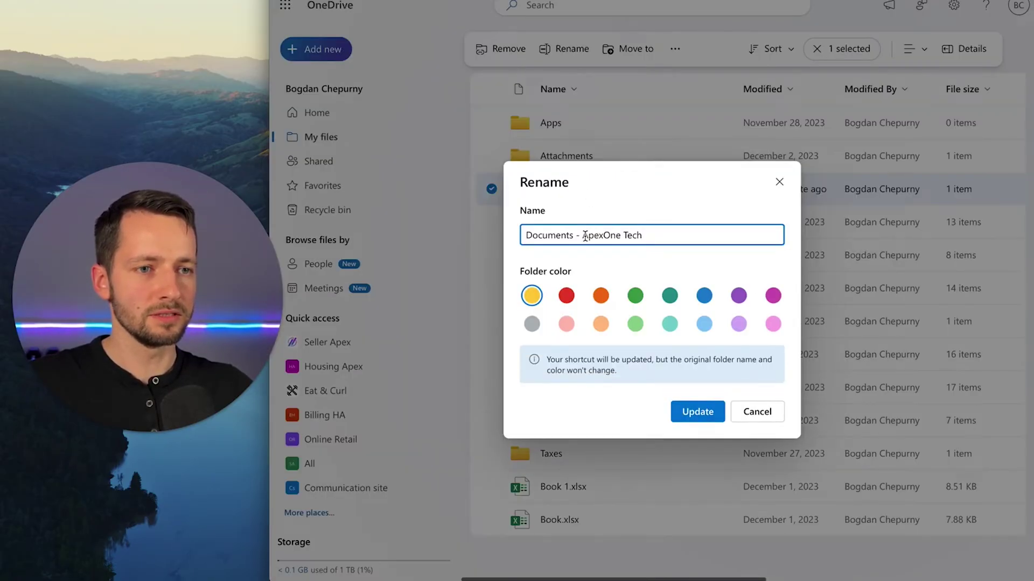
drag(583, 235, 498, 237)
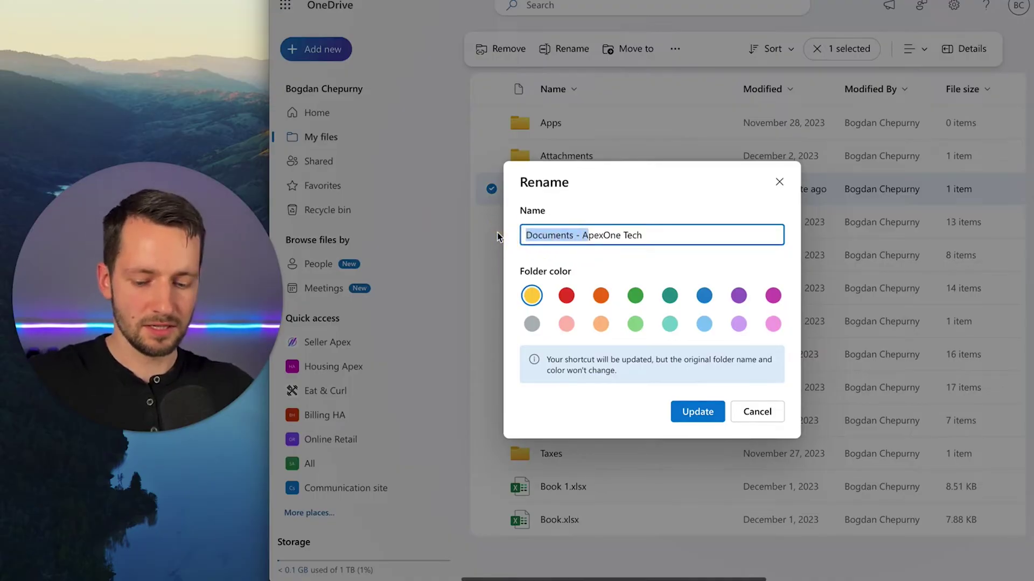
key(BackSpace)
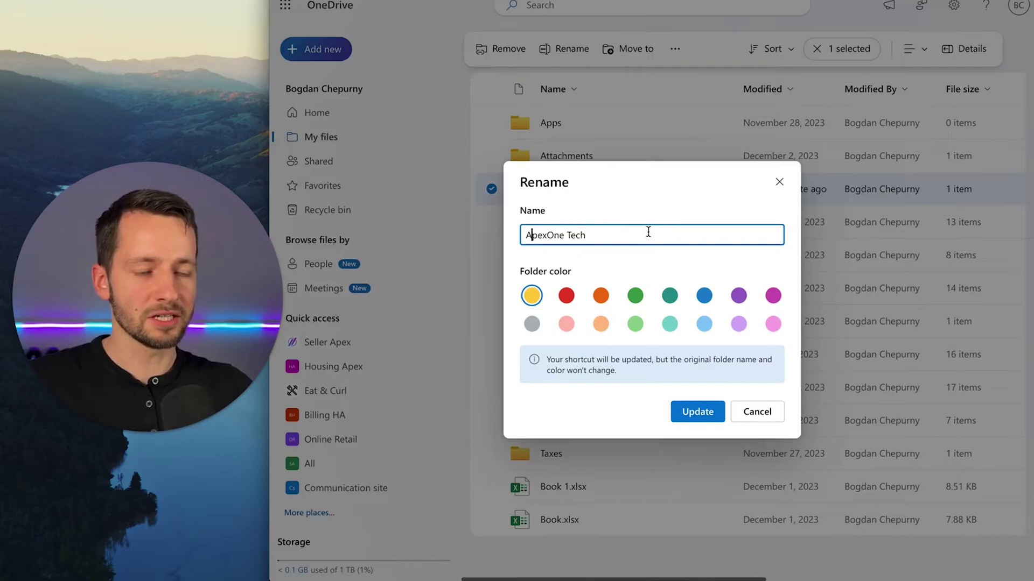
click(633, 222)
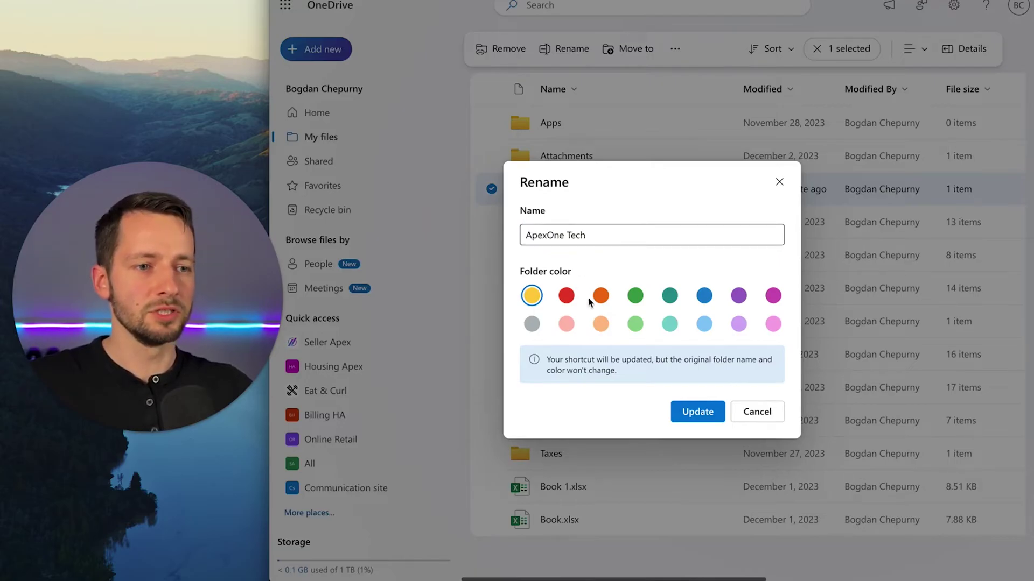
click(704, 296)
click(693, 415)
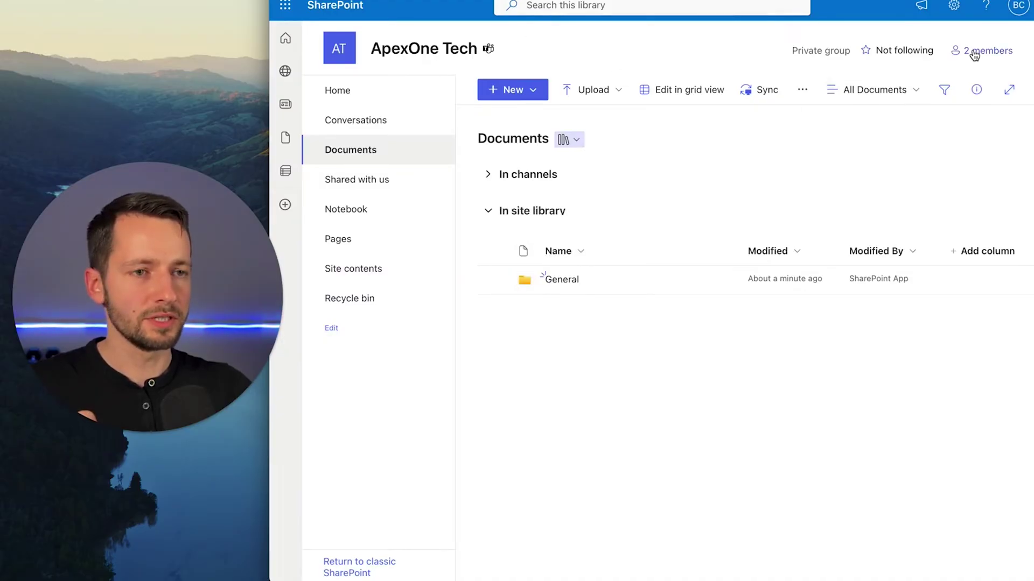
View and close the group member lists of ApexOne Tech and Eat & Curl.
click(975, 51)
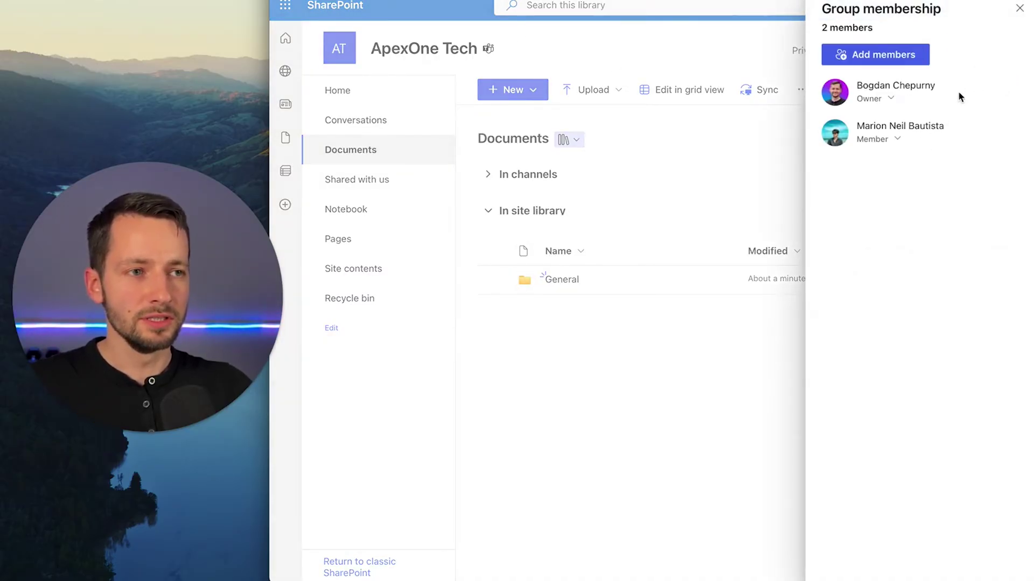
click(1019, 9)
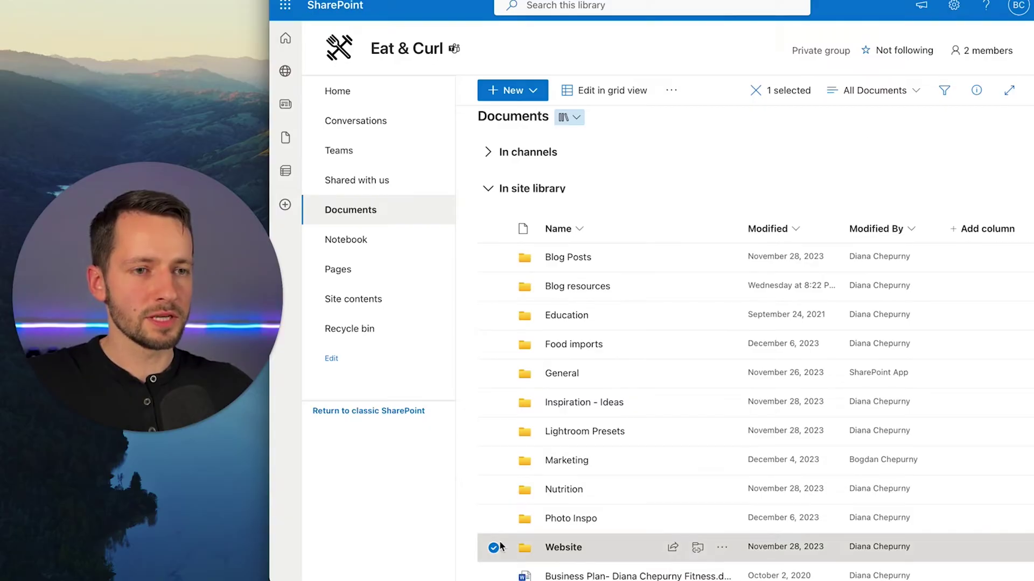
click(627, 176)
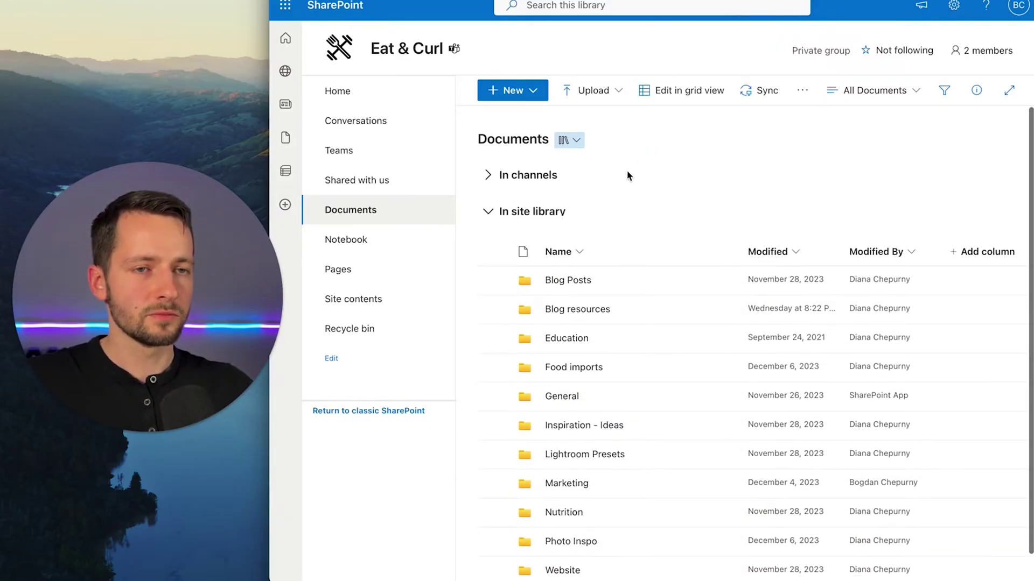
click(981, 50)
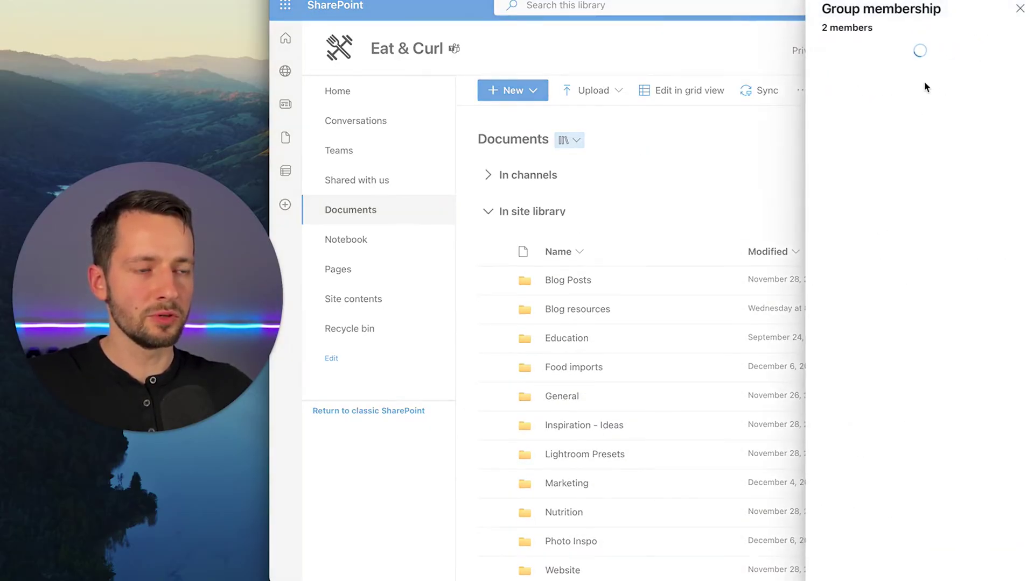
click(1020, 10)
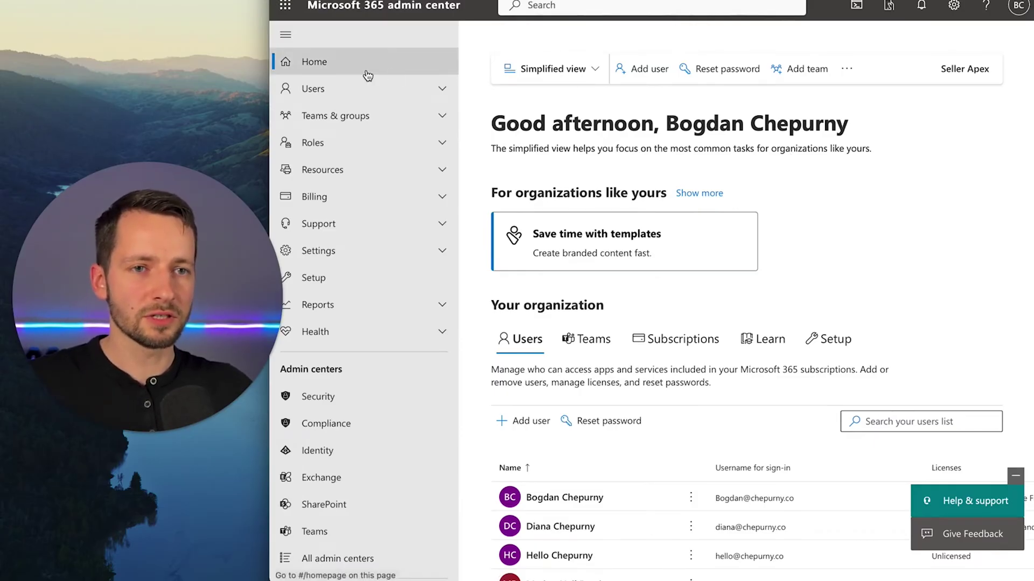
Open ApexOne Tech from Active teams and groups, review its members and site visitors, then view Settings.
click(347, 119)
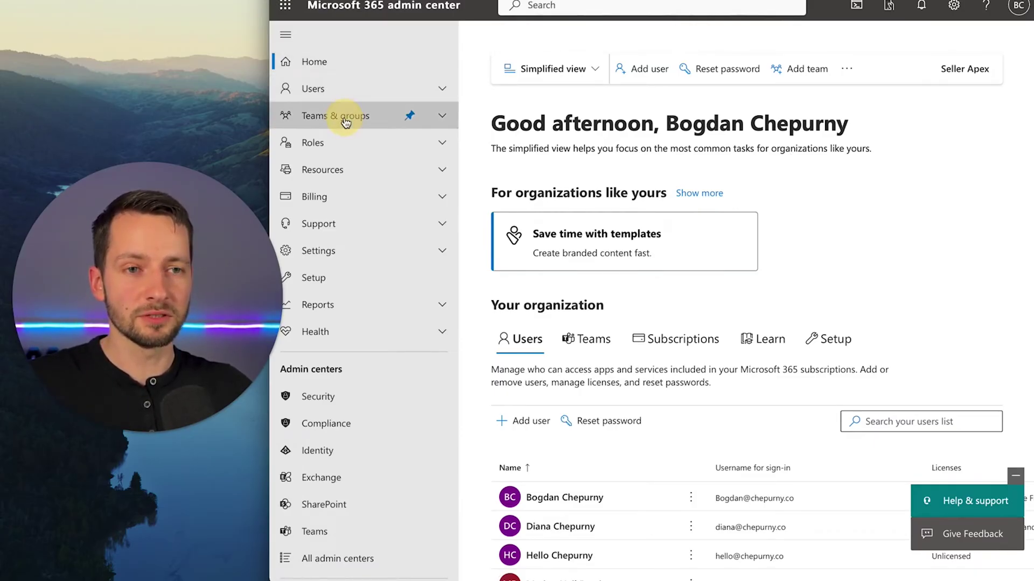
click(343, 144)
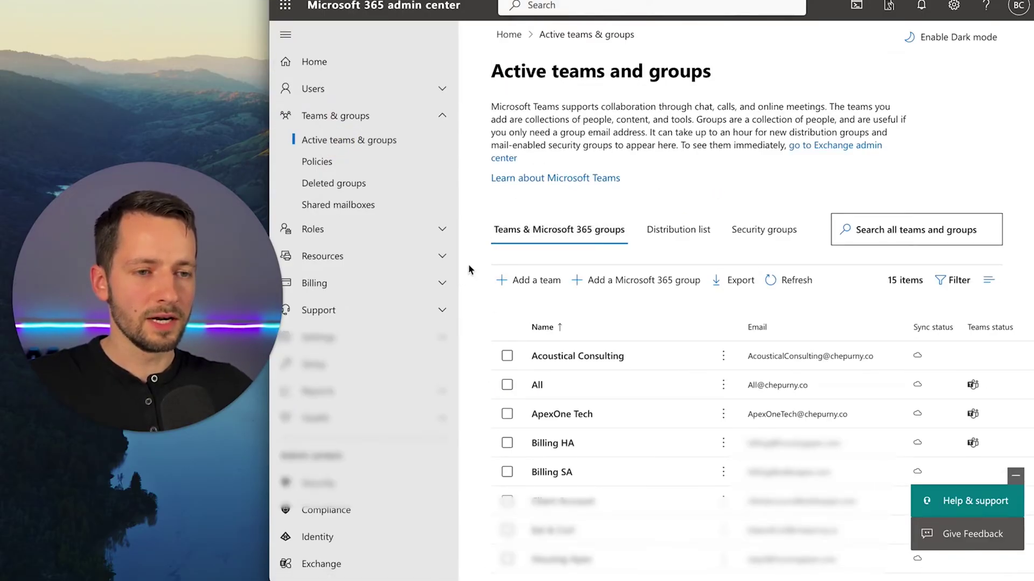
click(573, 416)
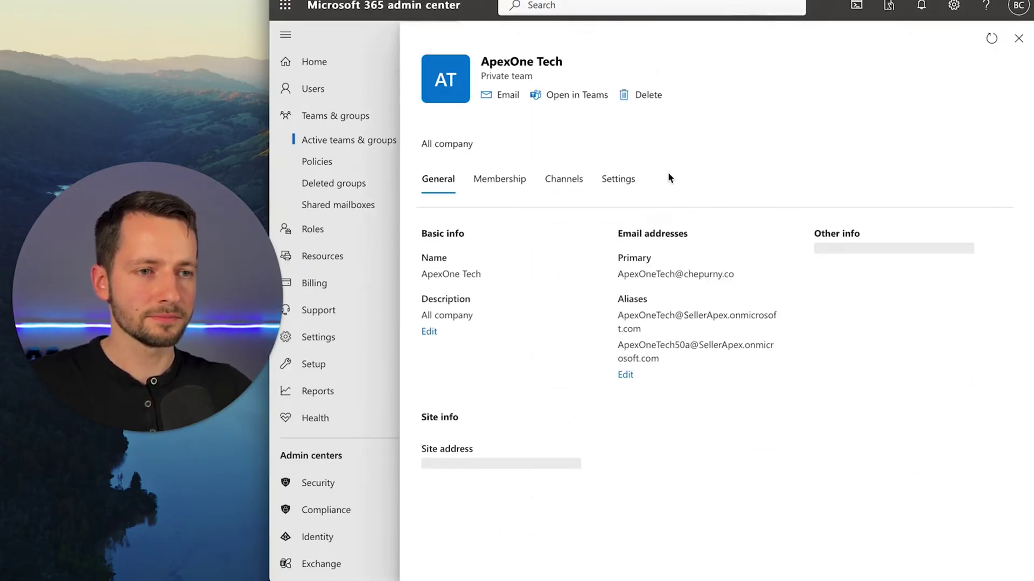
click(511, 189)
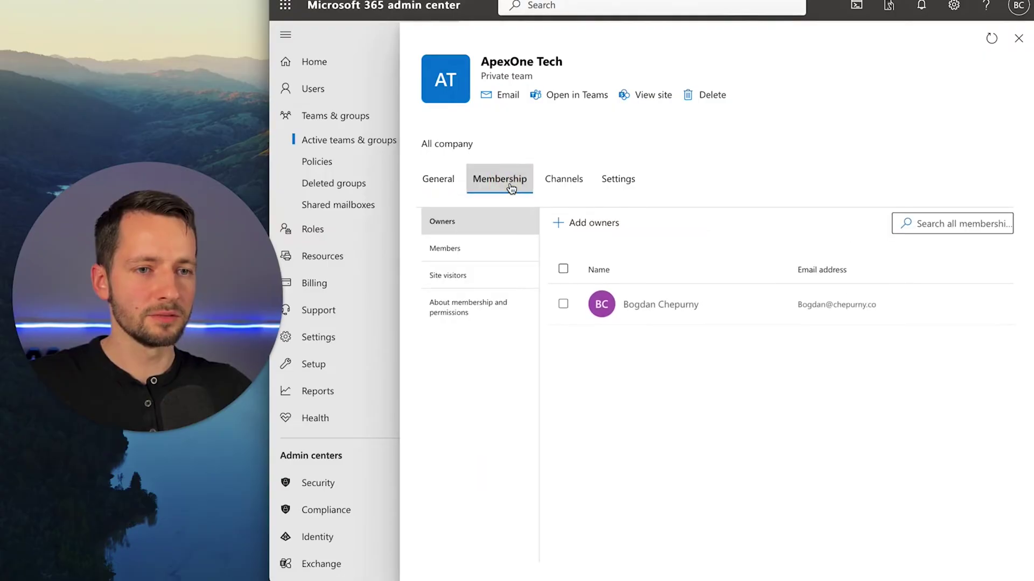
click(487, 249)
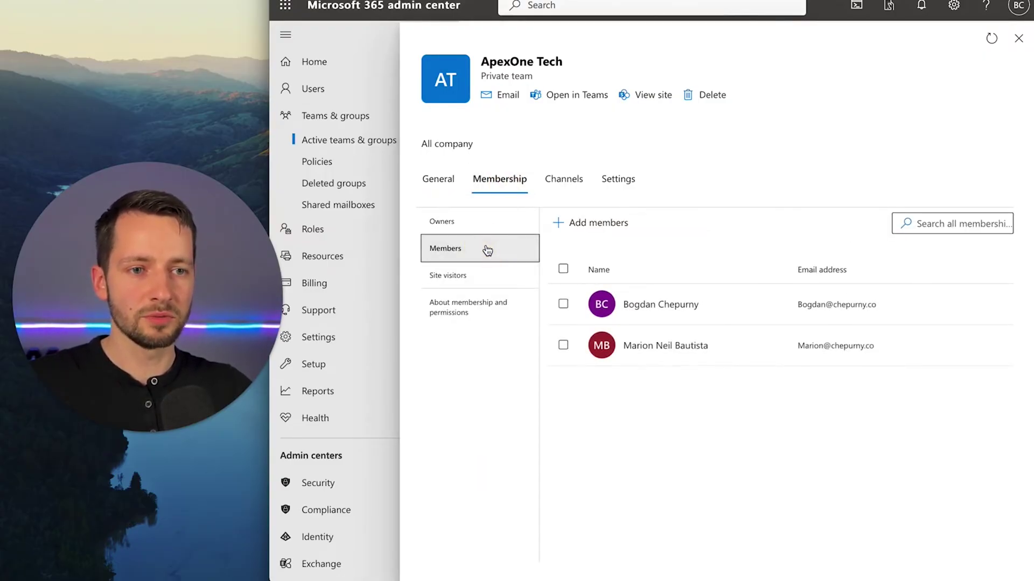
click(487, 278)
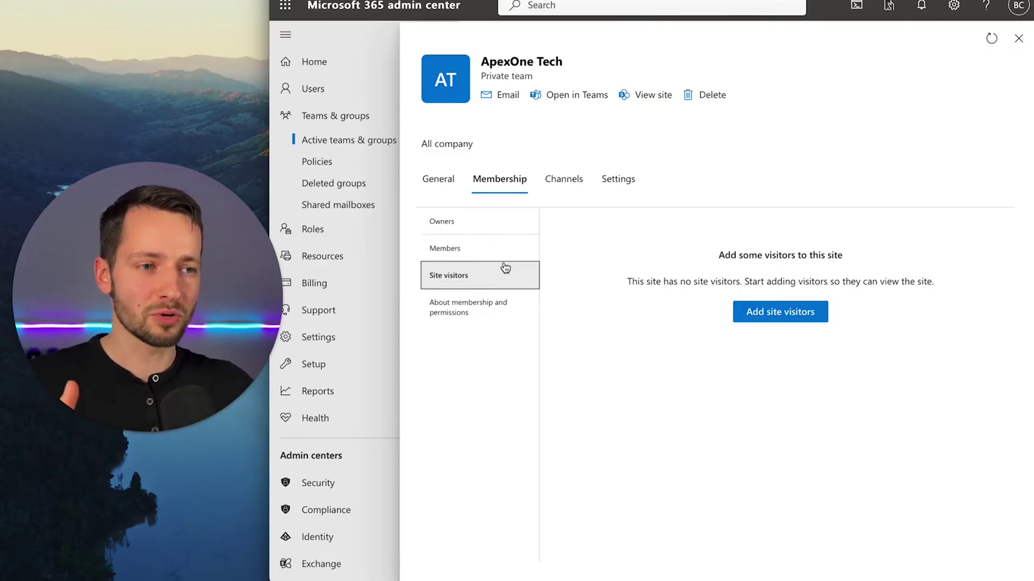
click(618, 179)
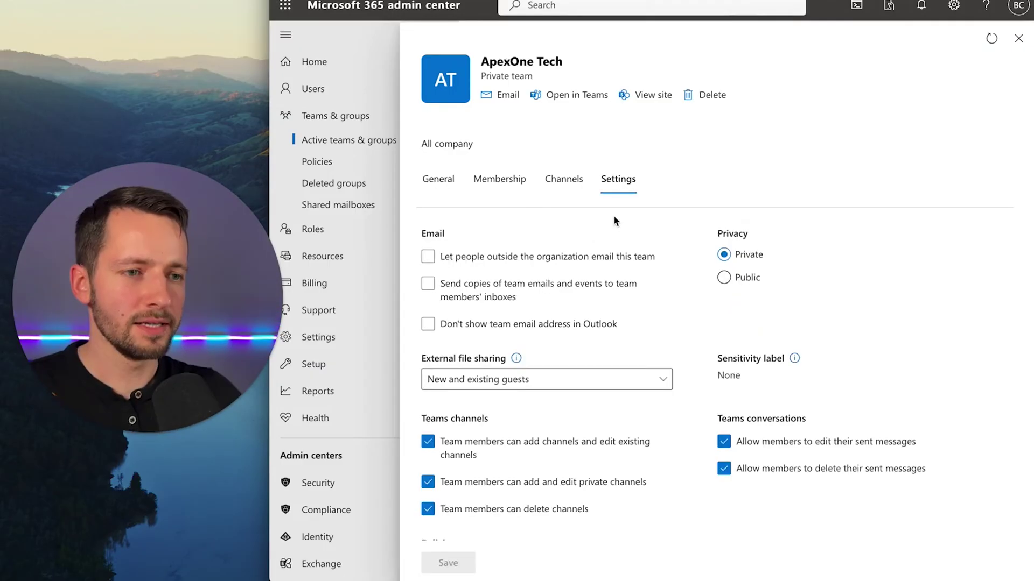
Change ApexOne Tech's external file sharing from new and existing guests to Anyone.
click(503, 386)
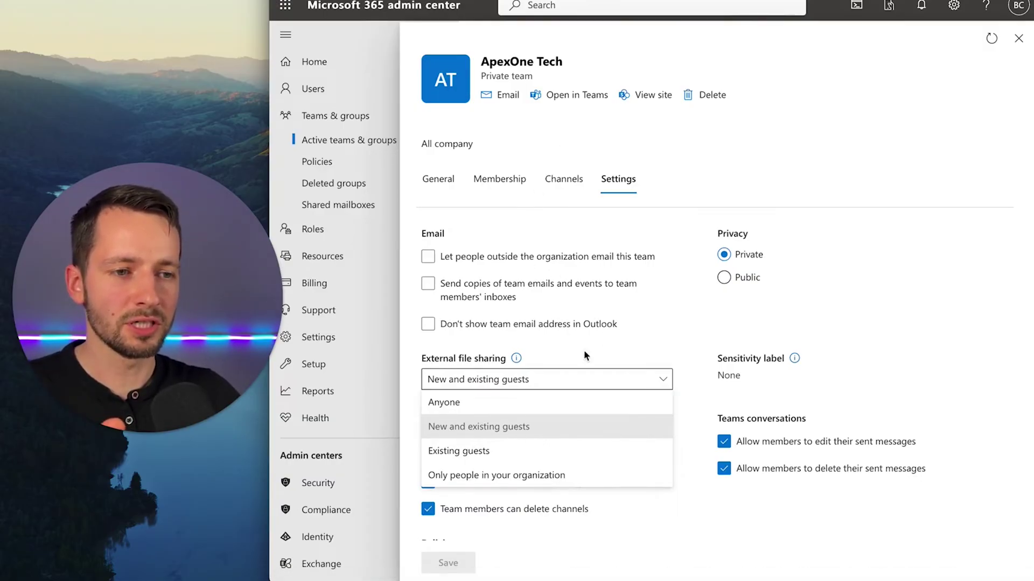
click(622, 326)
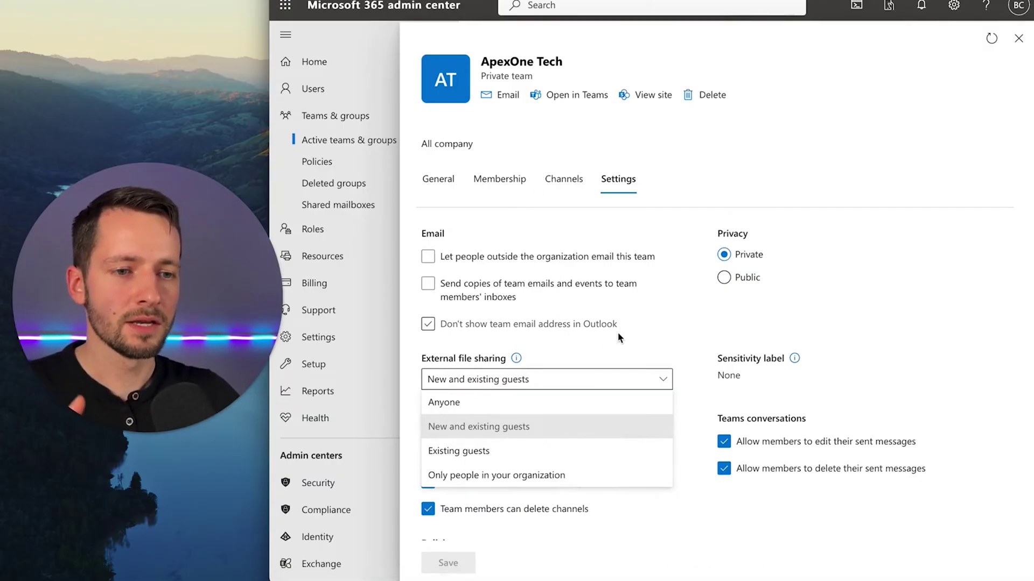
click(621, 327)
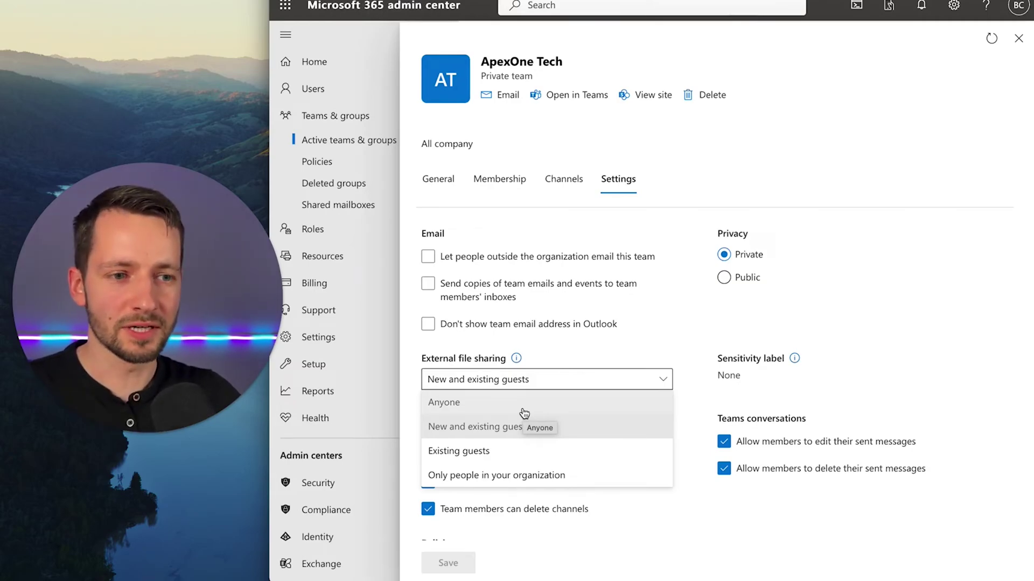
click(657, 350)
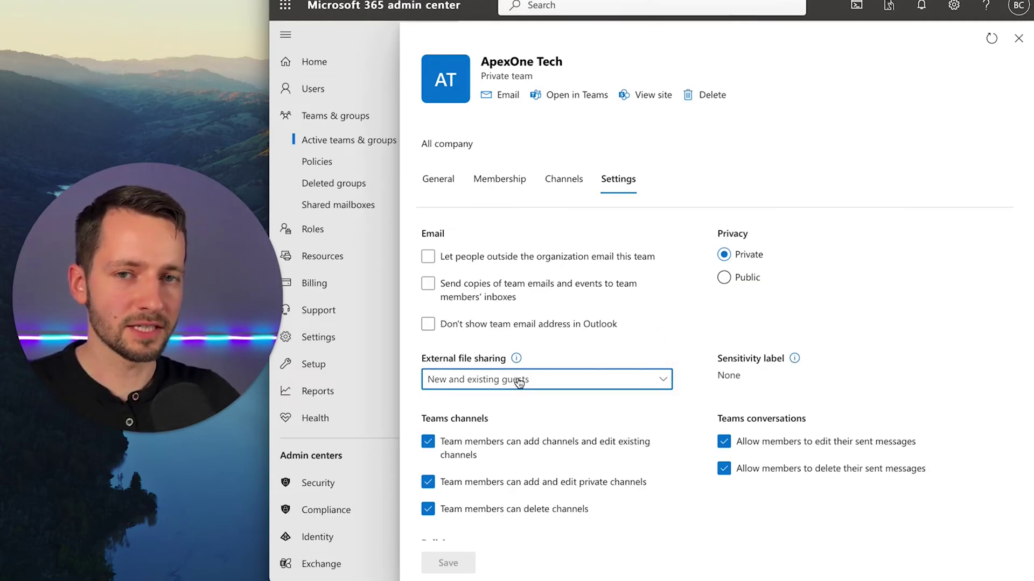
click(519, 382)
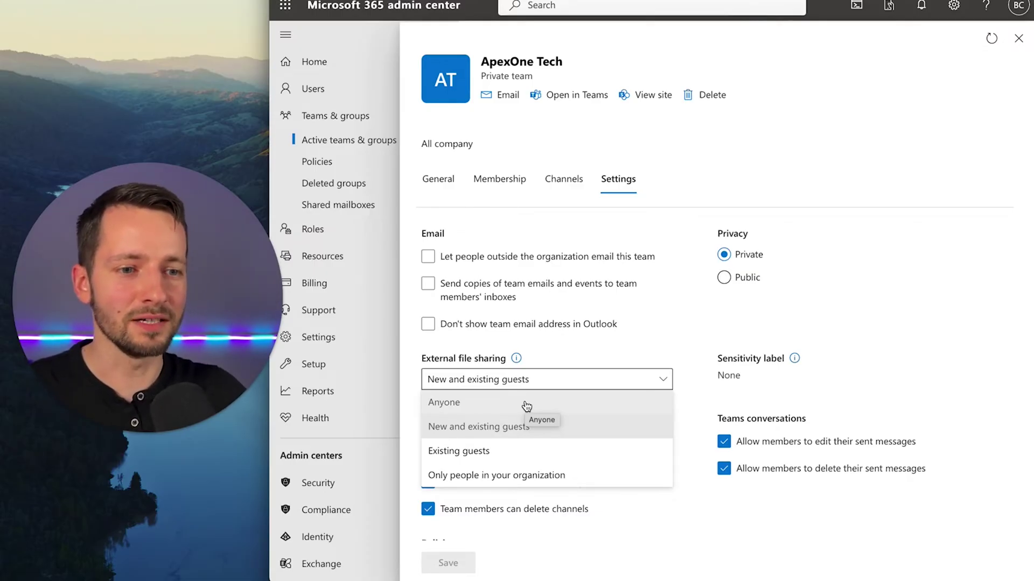
click(527, 405)
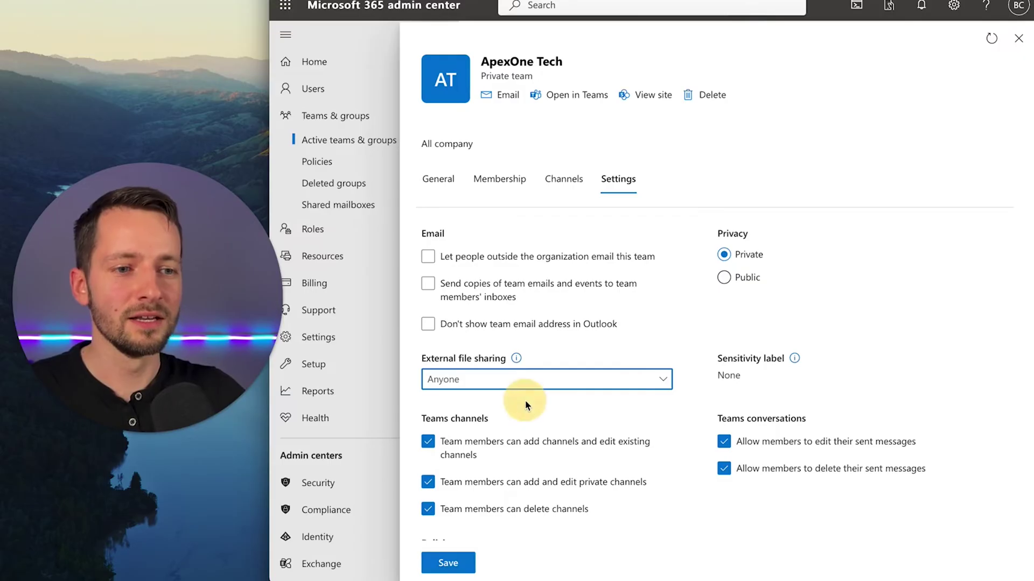
click(479, 383)
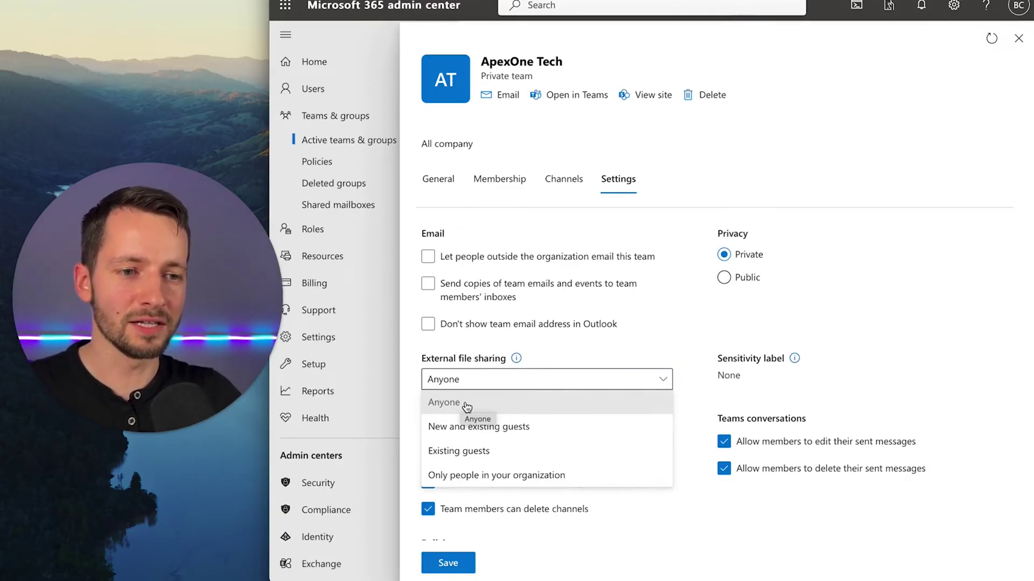
click(462, 402)
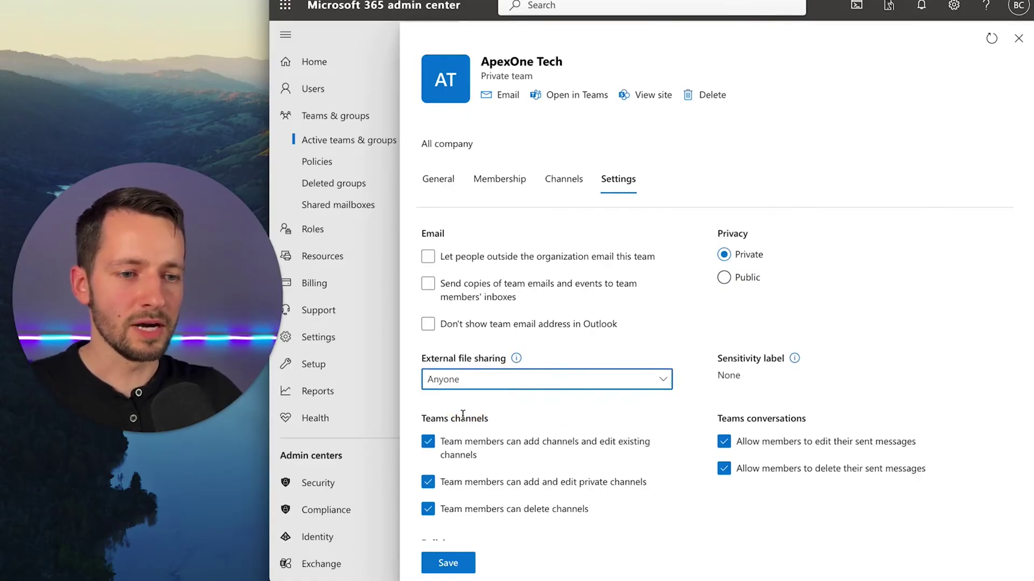
Check only 'Don't show team email address in Outlook', keep outside senders blocked, and save.
click(501, 307)
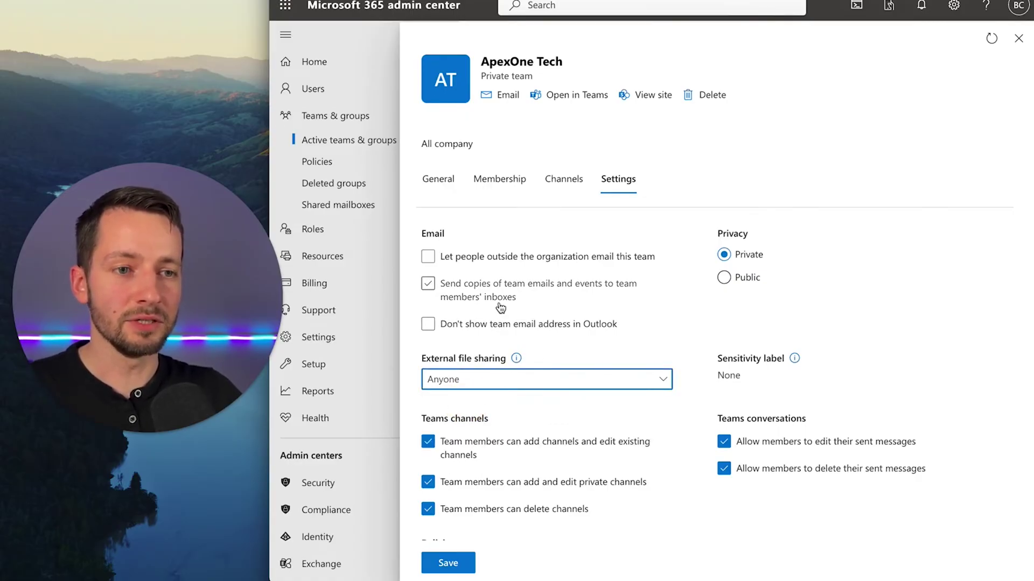
click(500, 307)
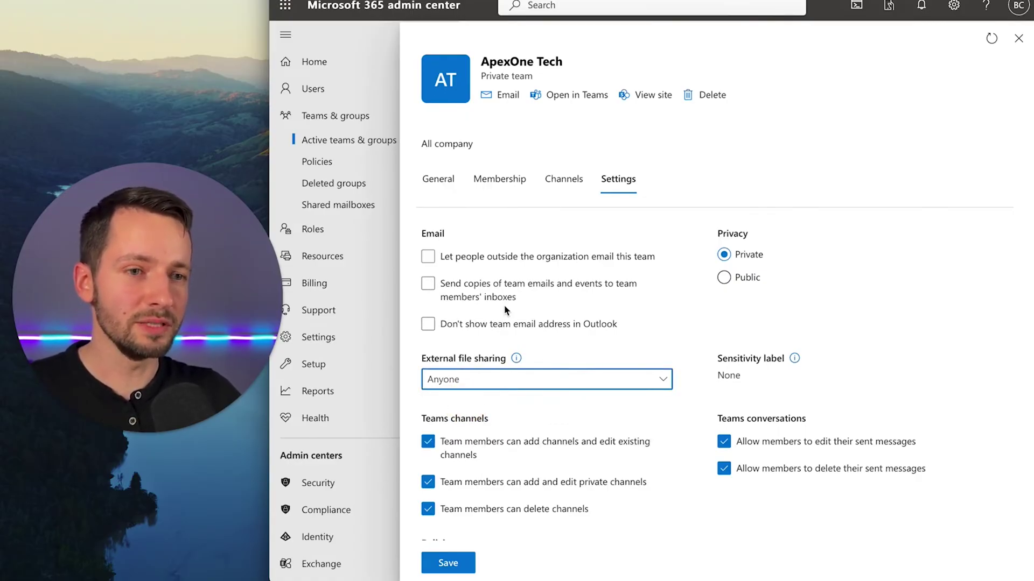
click(511, 265)
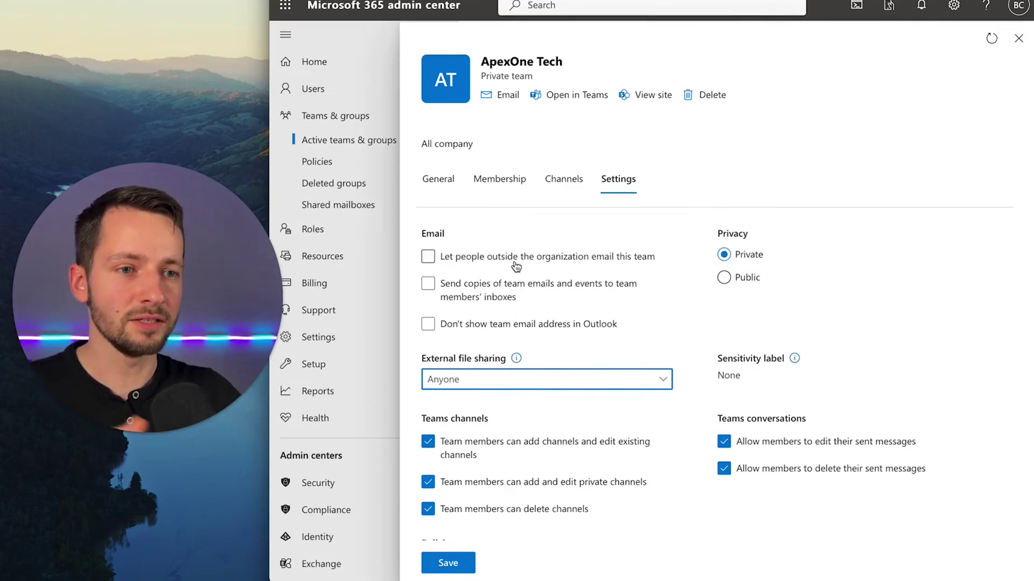
click(510, 263)
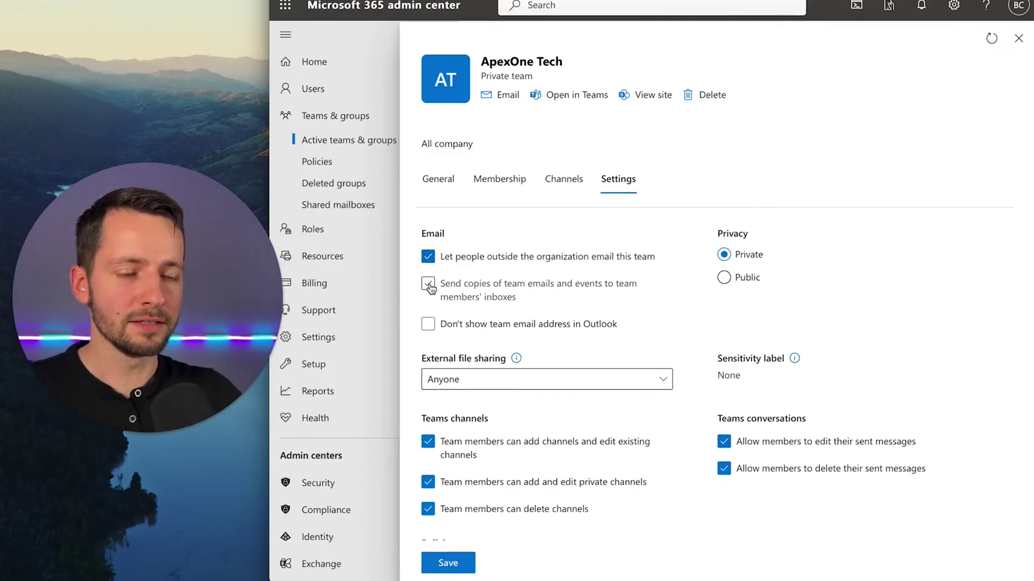
click(457, 294)
click(460, 299)
click(462, 289)
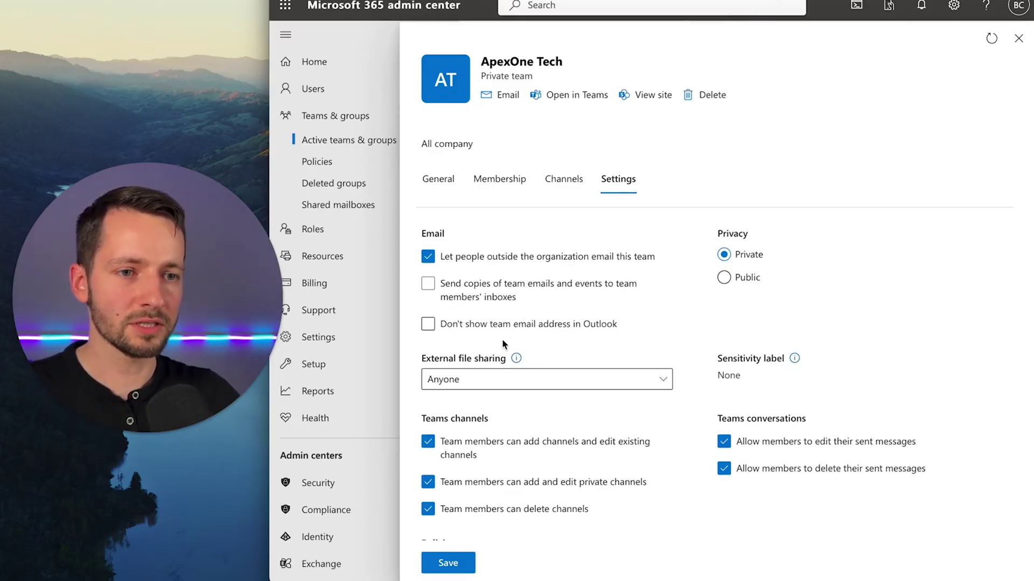
click(470, 330)
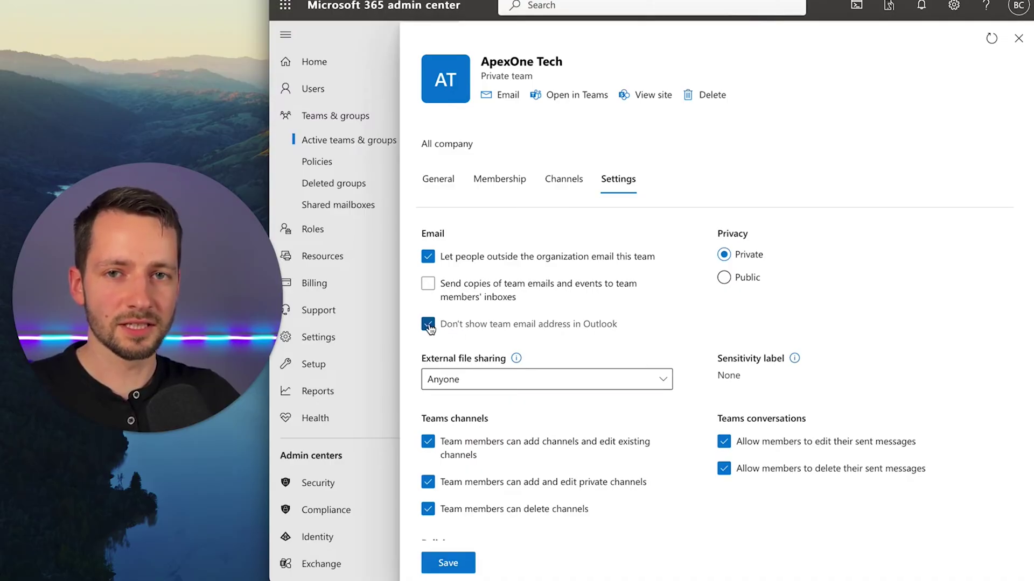
click(445, 258)
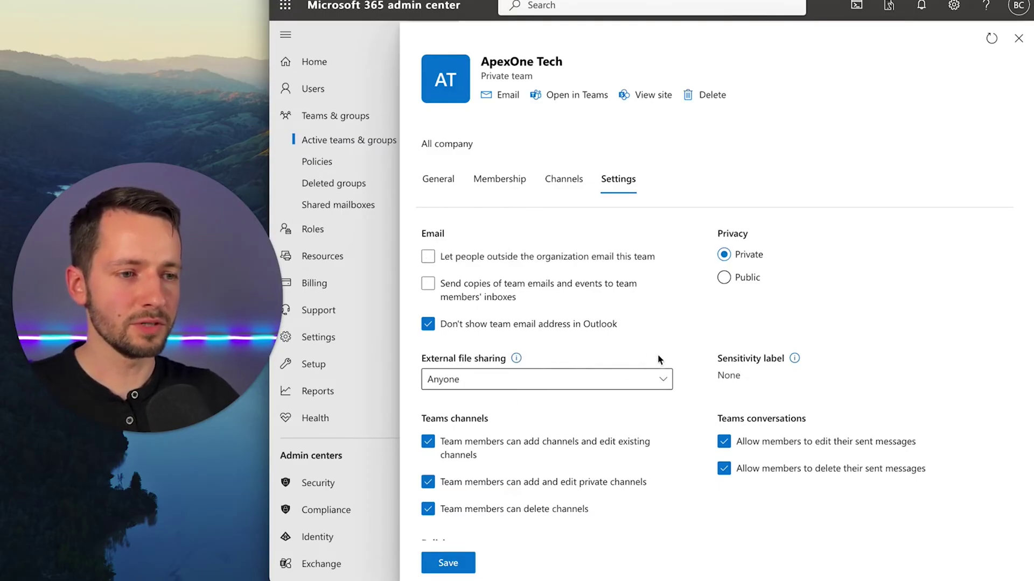
scroll(483, 427, down, 1)
click(458, 561)
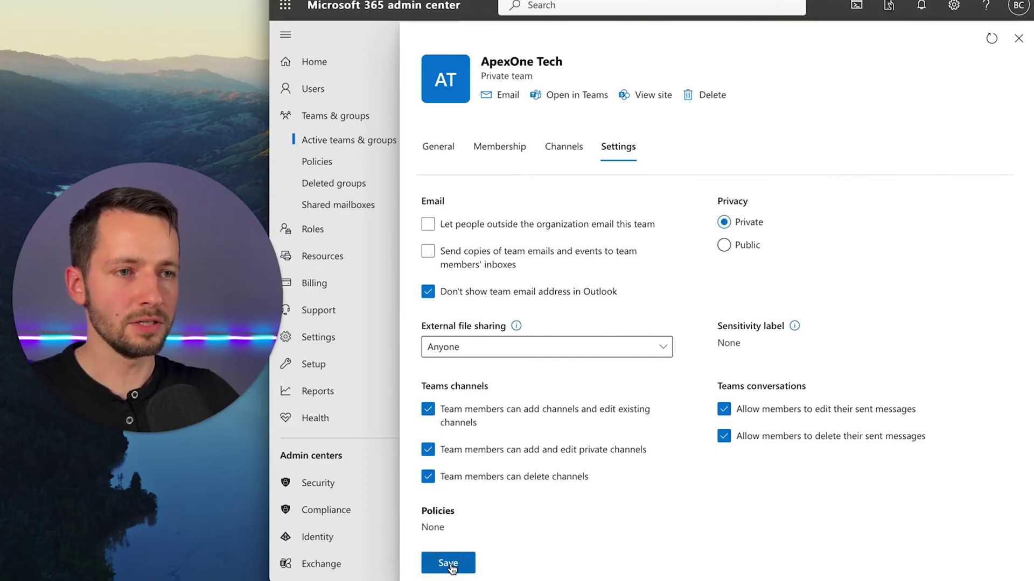
Close the team details panel and open the ApexOne Tech Notebook in OneNote.
click(1019, 38)
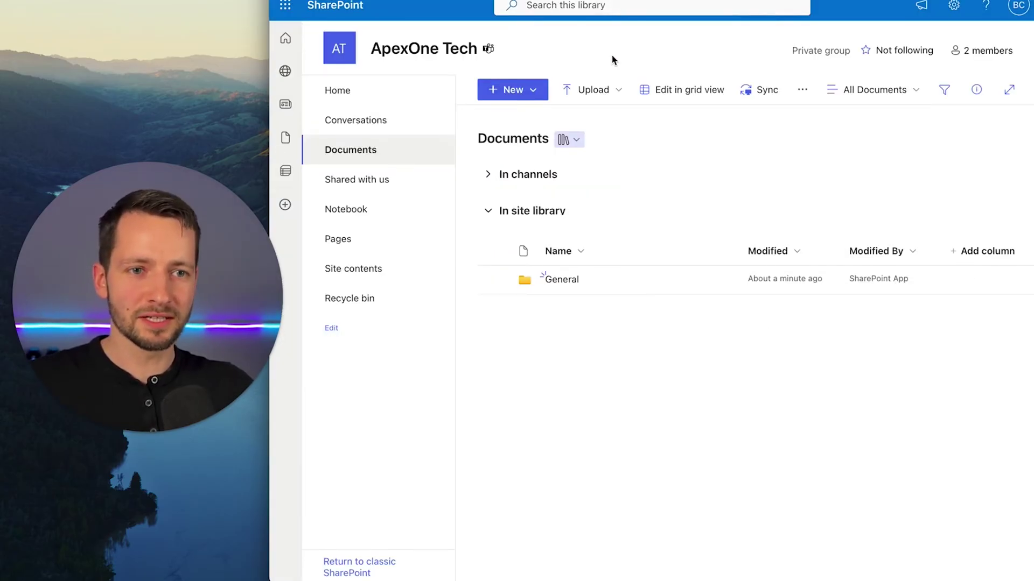
click(539, 362)
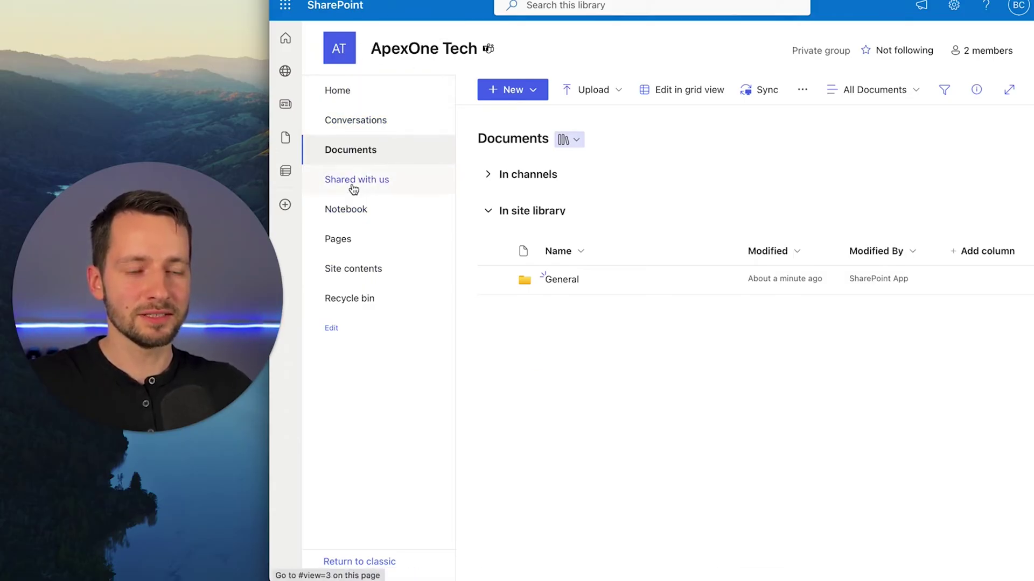
click(370, 215)
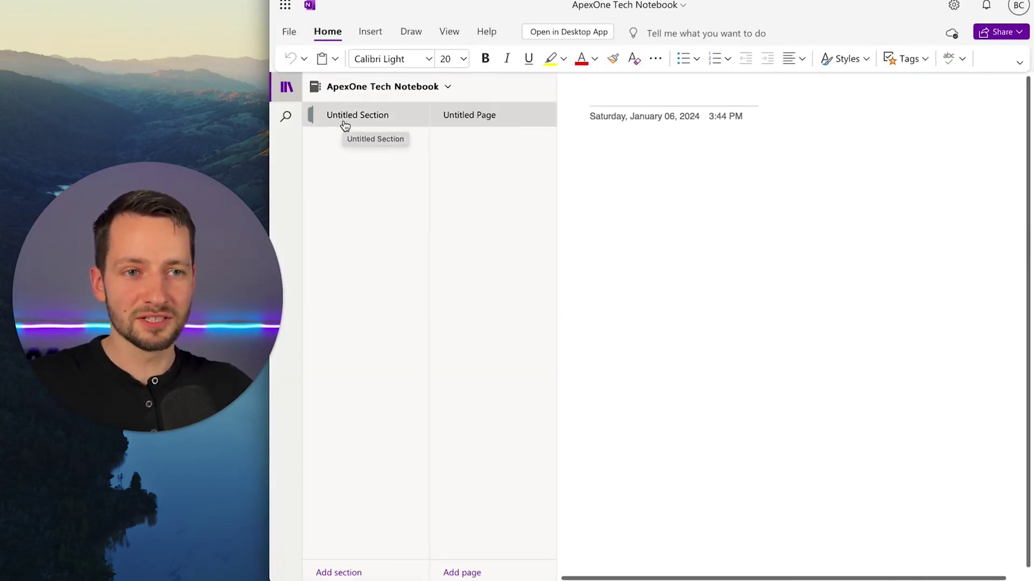
right_click(381, 120)
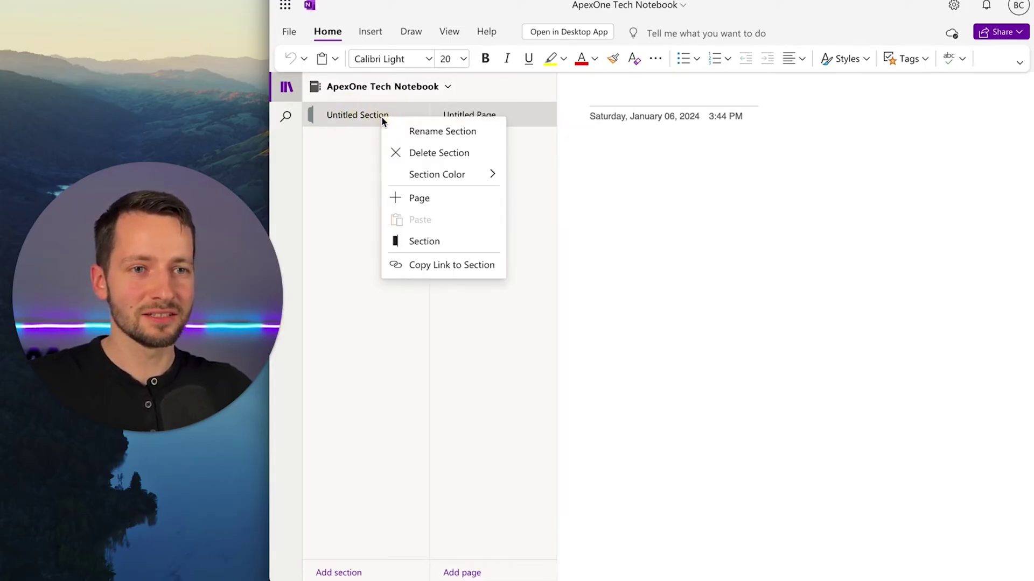
click(408, 131)
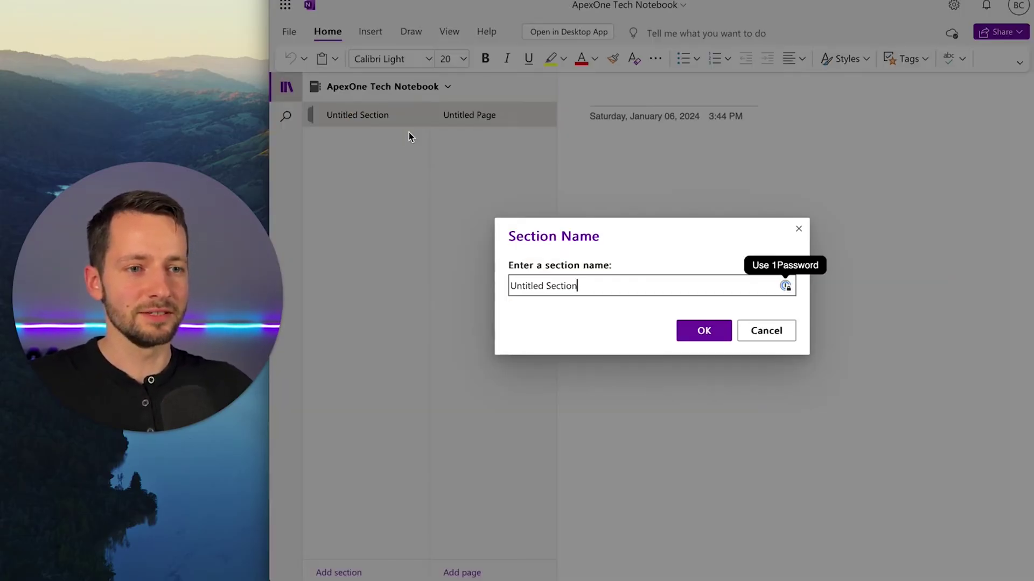
key(ctrl+a)
text(neral)
key(Return)
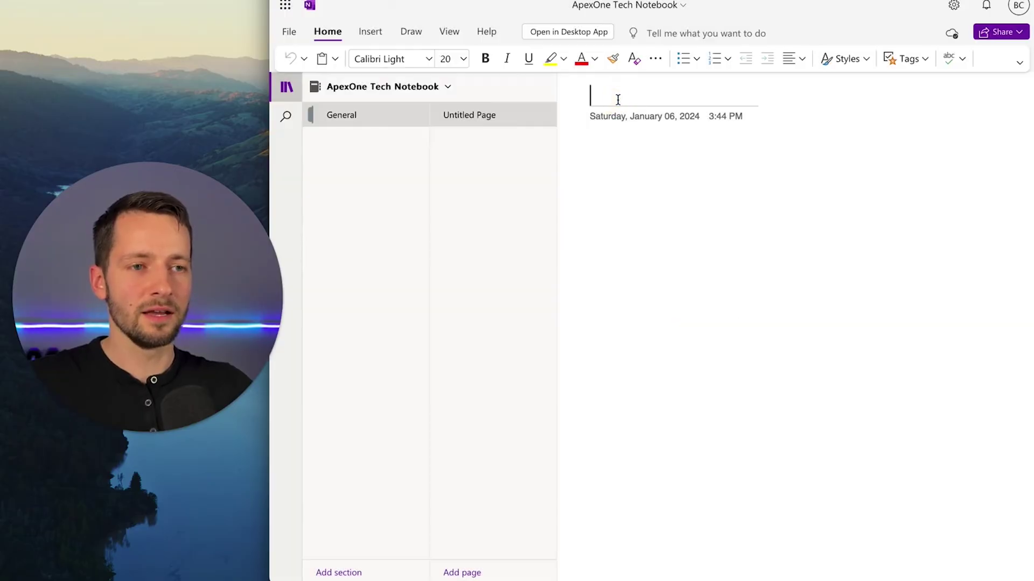
text(Pr)
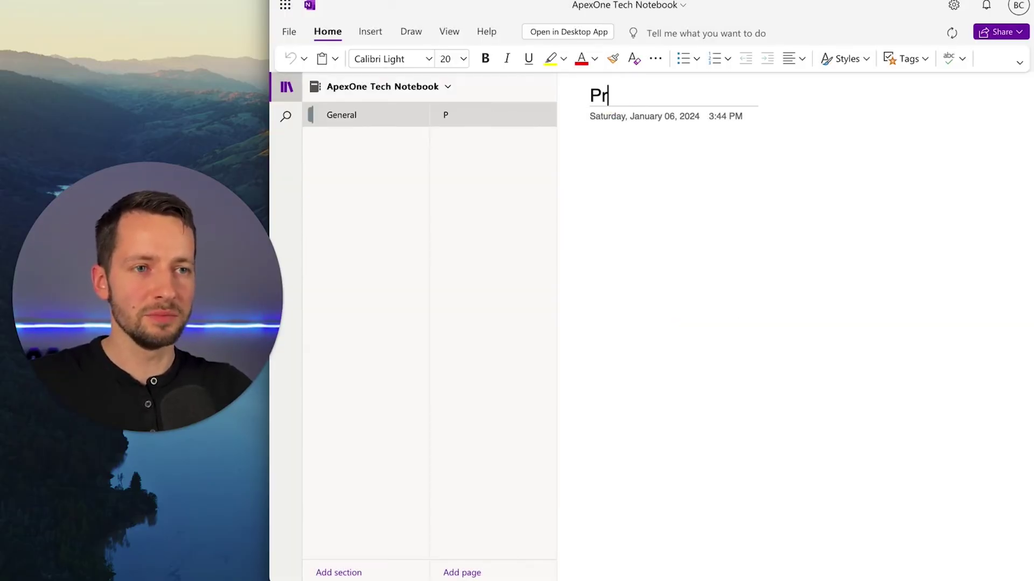
text(ocedure)
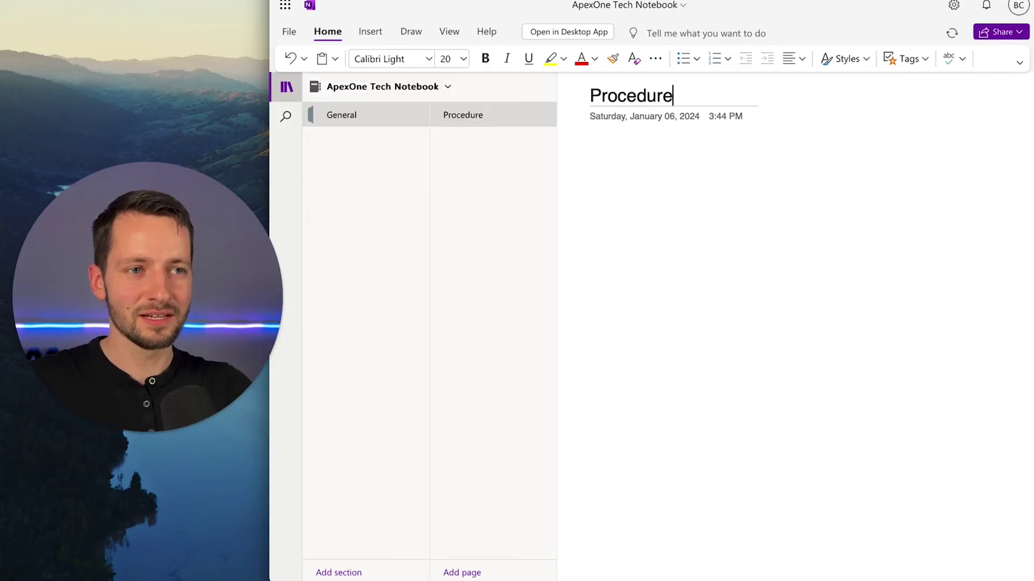
key(Return)
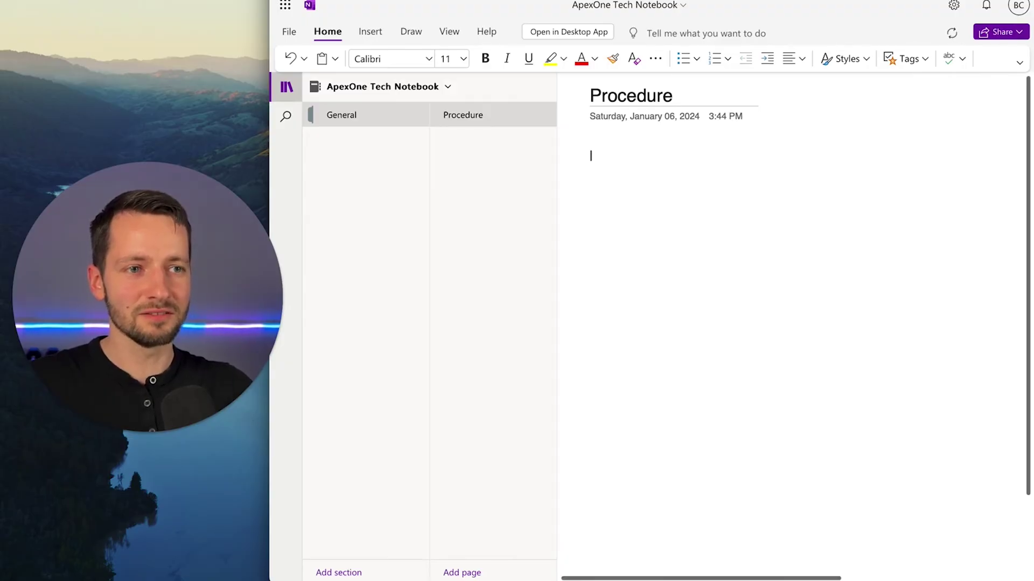
text(Faslkdfj lk)
key(Return)
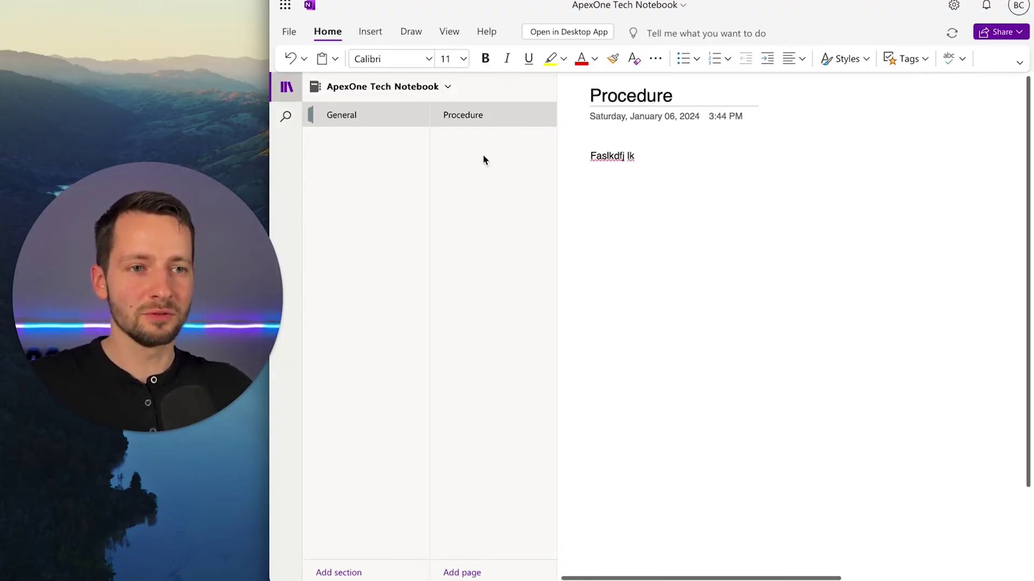
click(461, 572)
click(500, 225)
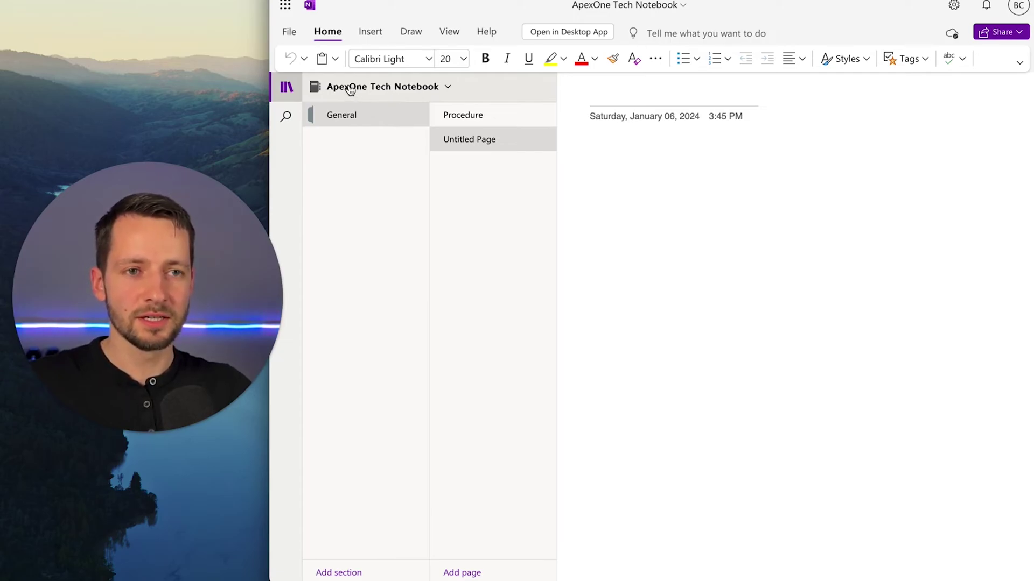
click(387, 87)
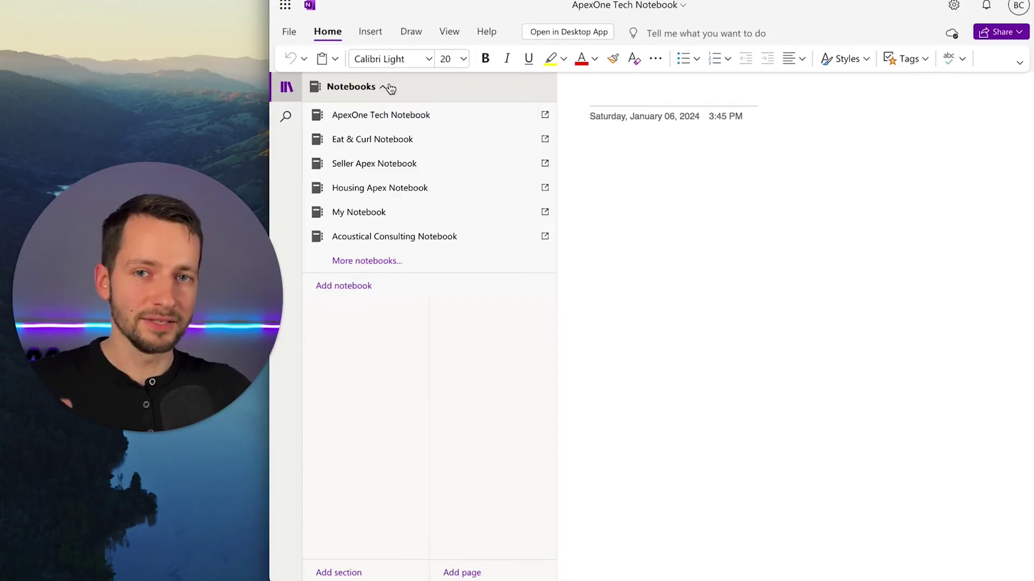
click(387, 87)
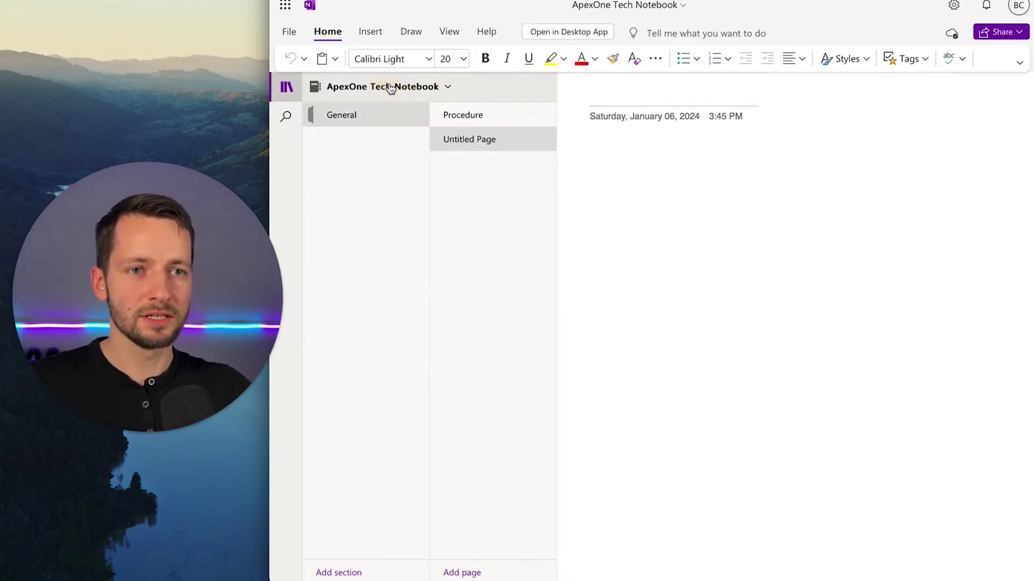
click(388, 87)
click(388, 87)
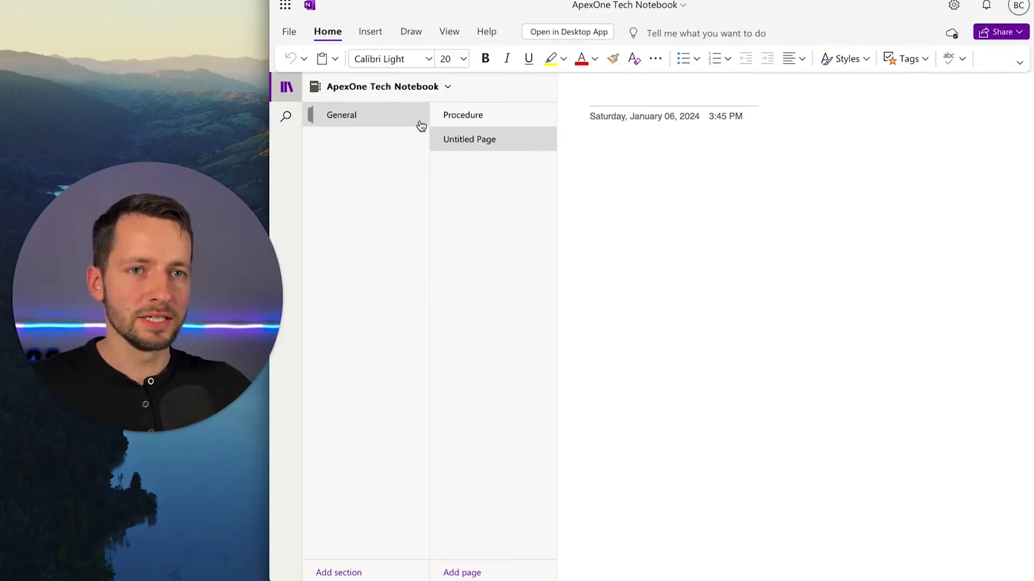
Switch to Outlook, open the ApexOne Tech group mailbox from More groups, and read its welcome email.
click(287, 9)
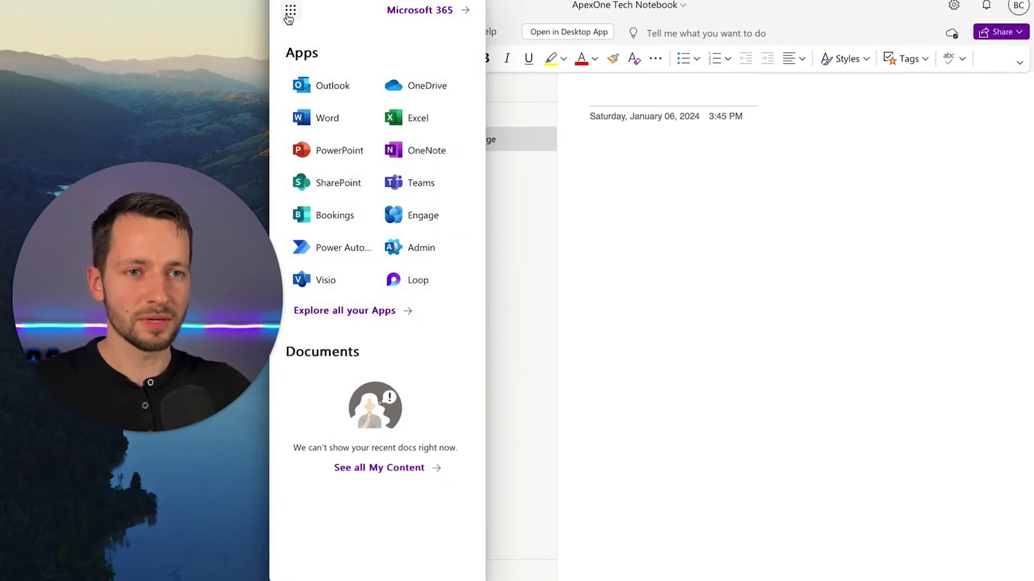
click(319, 84)
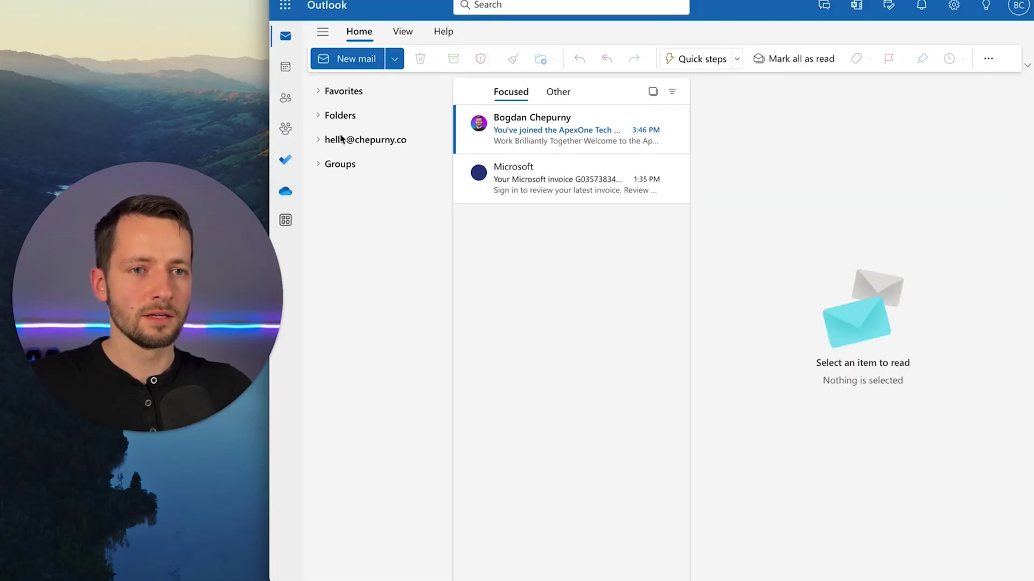
click(320, 166)
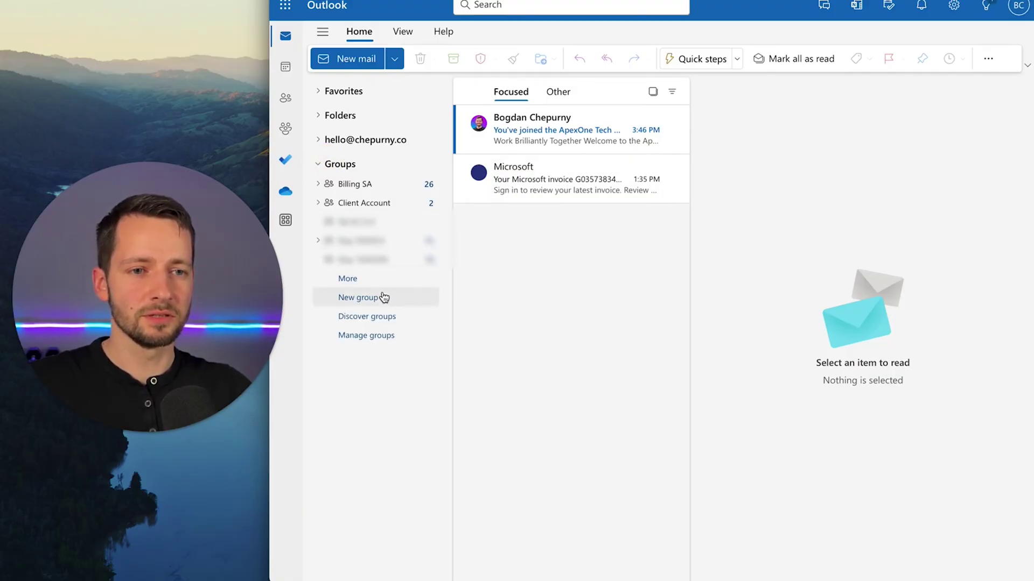
click(350, 280)
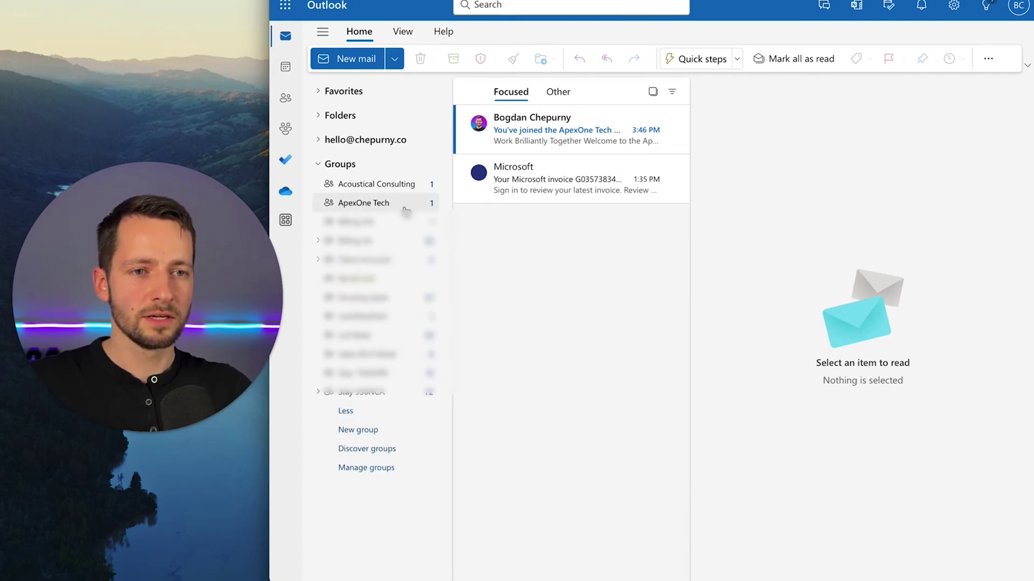
click(361, 205)
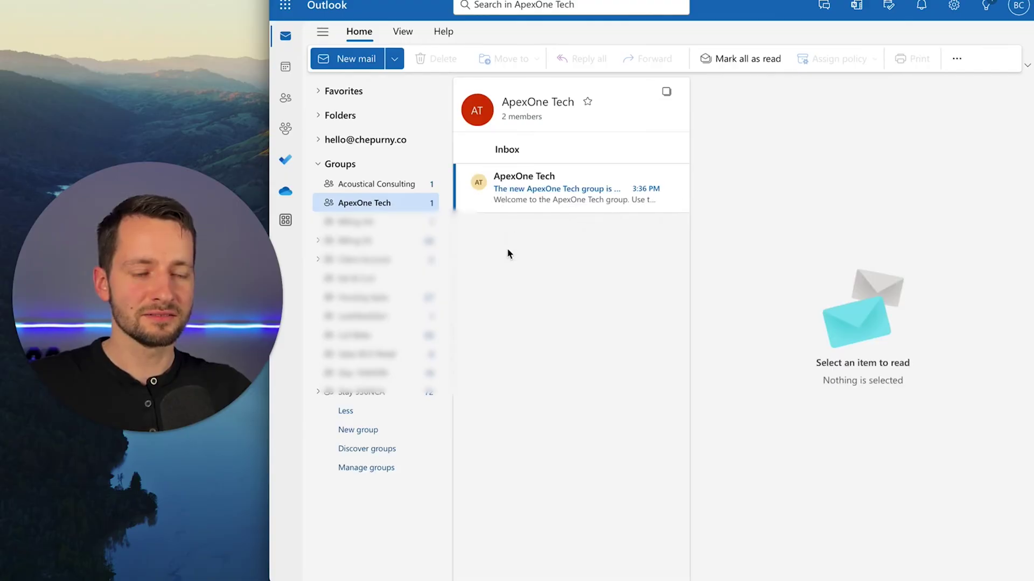
click(541, 233)
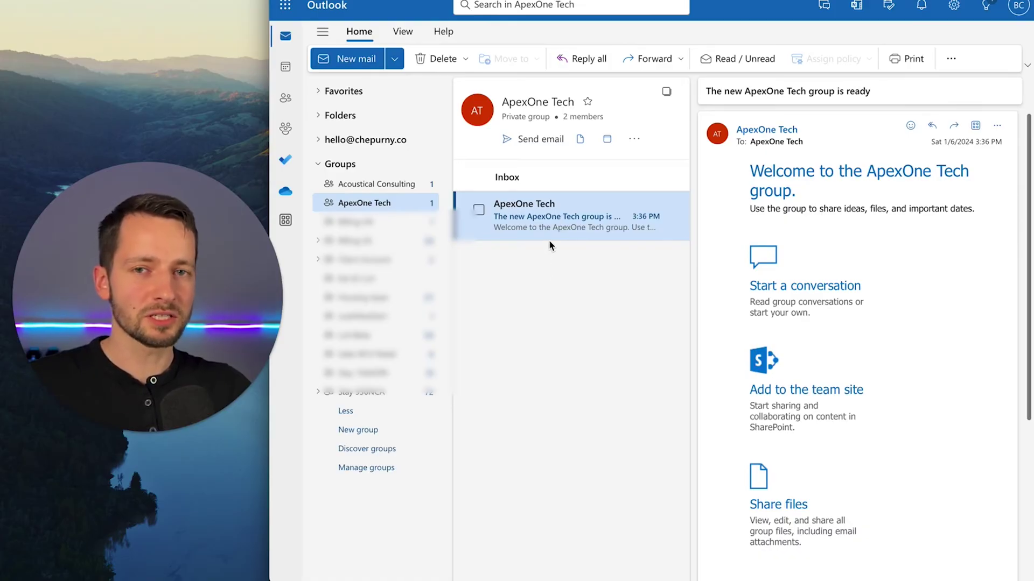
mouse_move(548, 238)
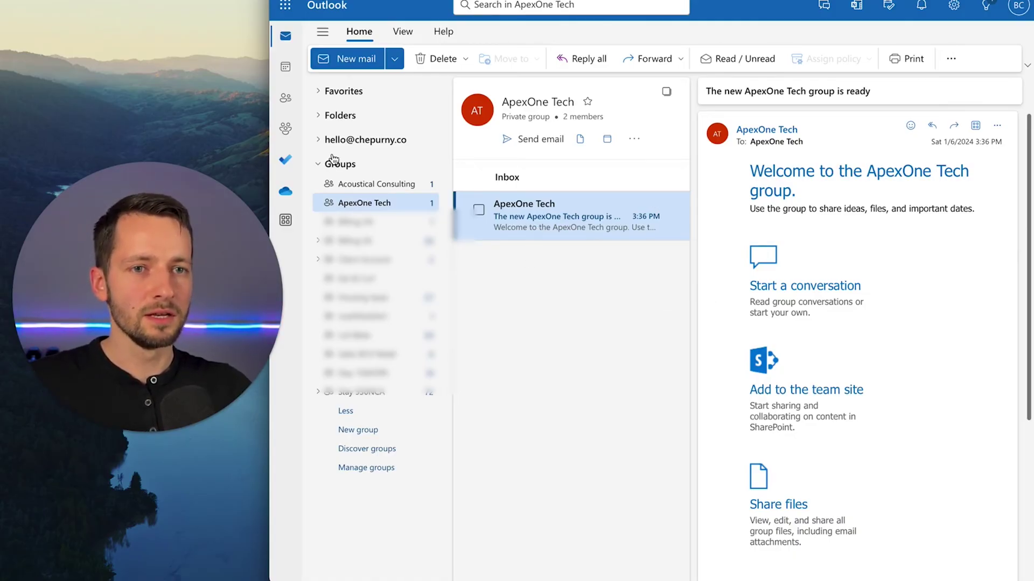
In the Outlook calendar, turn on the ApexOne Tech group calendar.
click(284, 70)
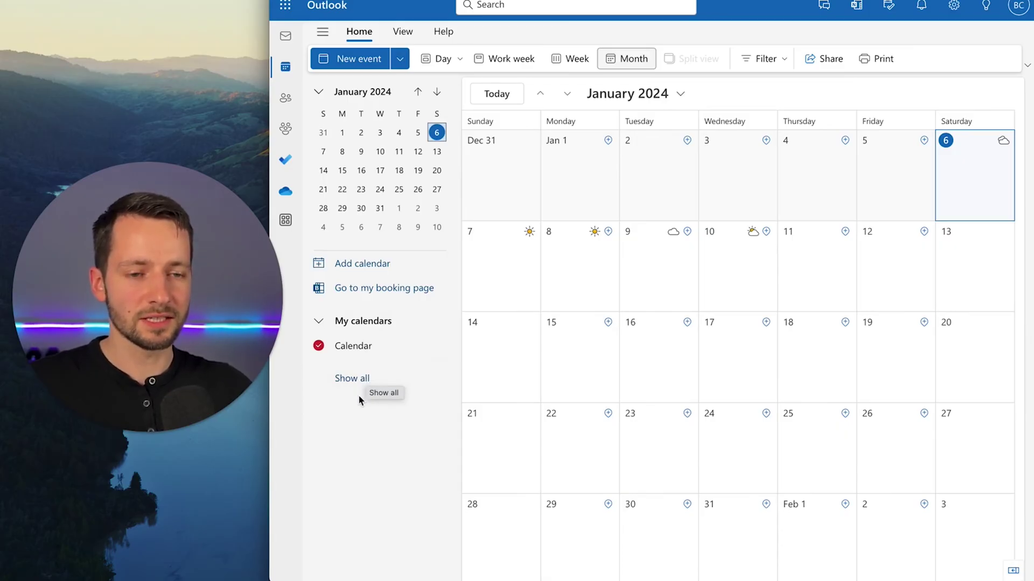
click(360, 382)
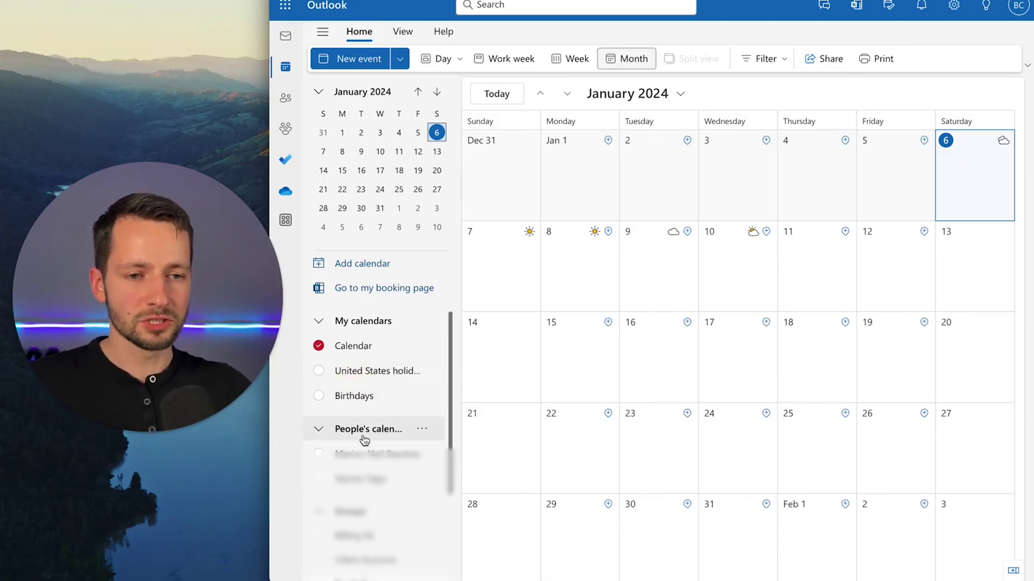
click(318, 320)
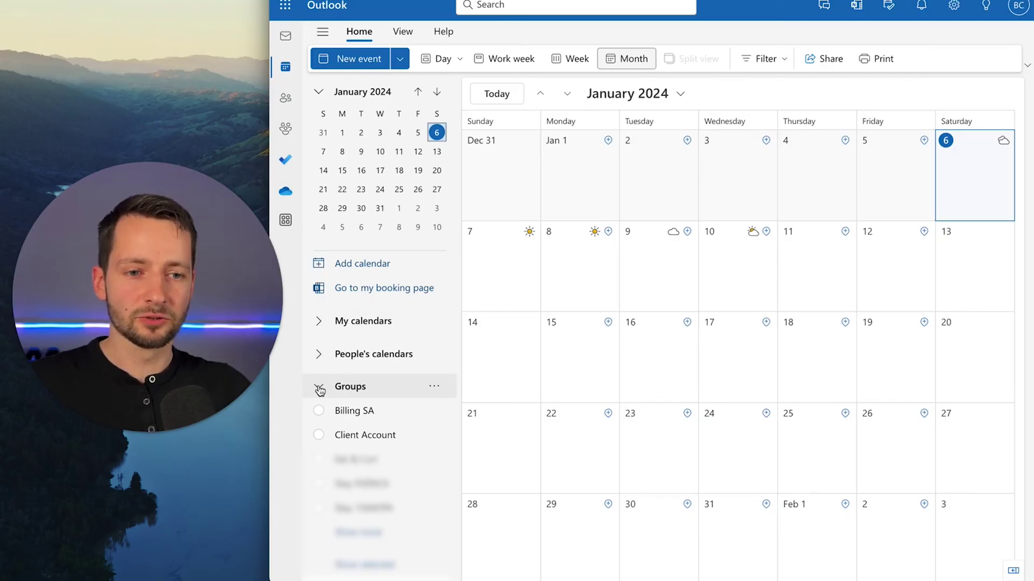
click(358, 532)
scroll(350, 516, down, 3)
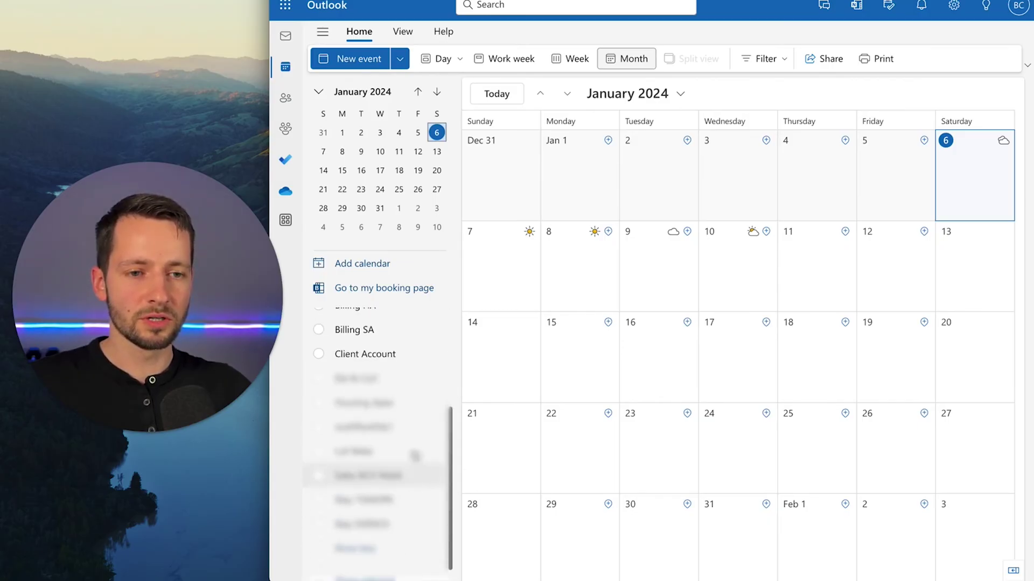
click(361, 358)
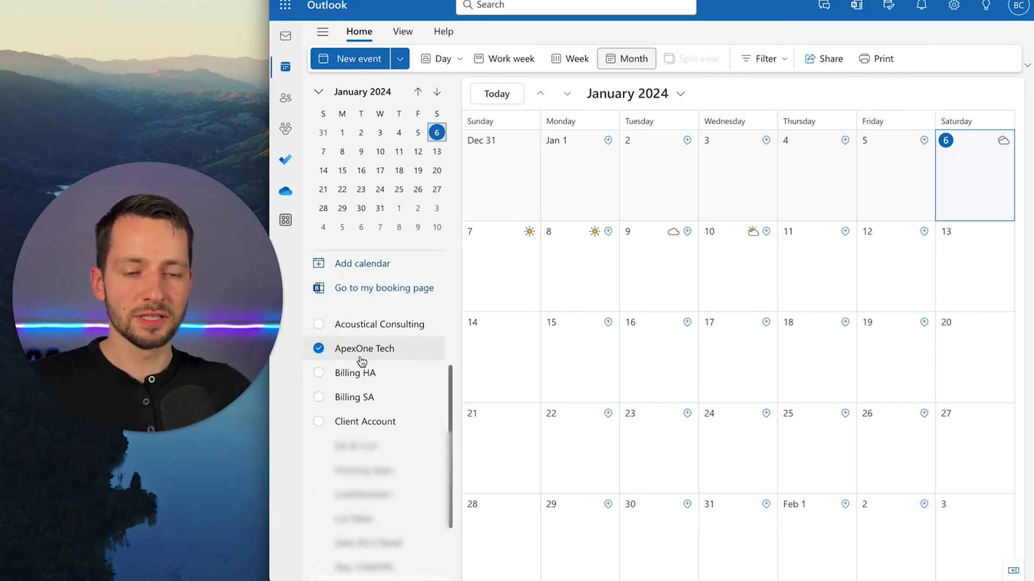
scroll(366, 350, up, 2)
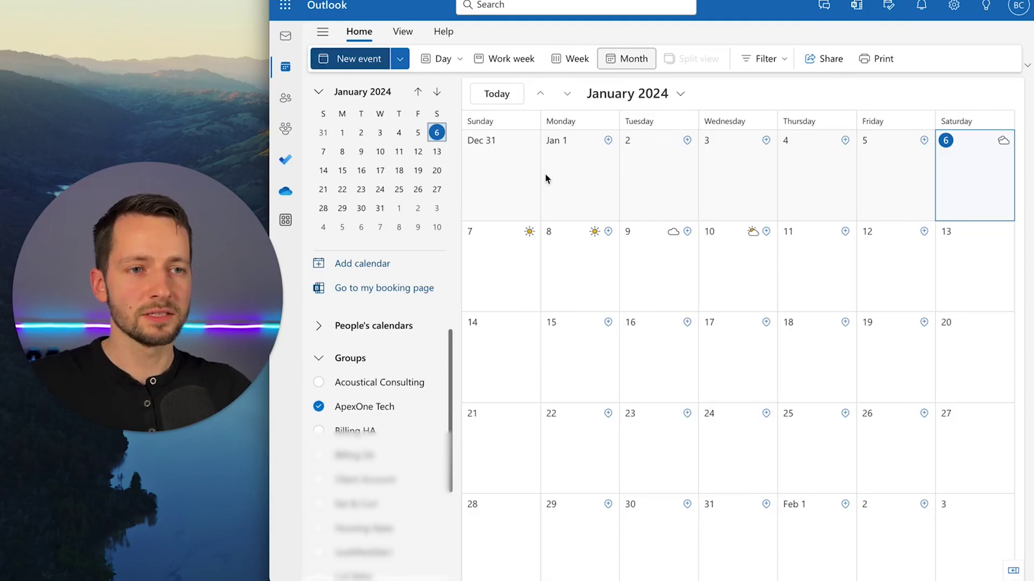
Start a new event on the ApexOne Tech calendar, then switch to Teams.
key(ctrl+n)
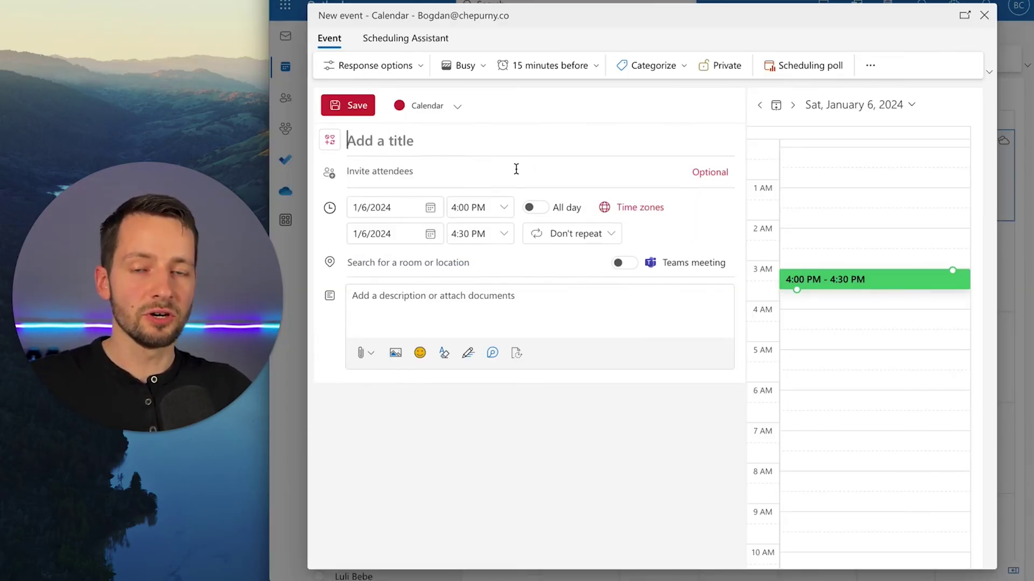
click(455, 109)
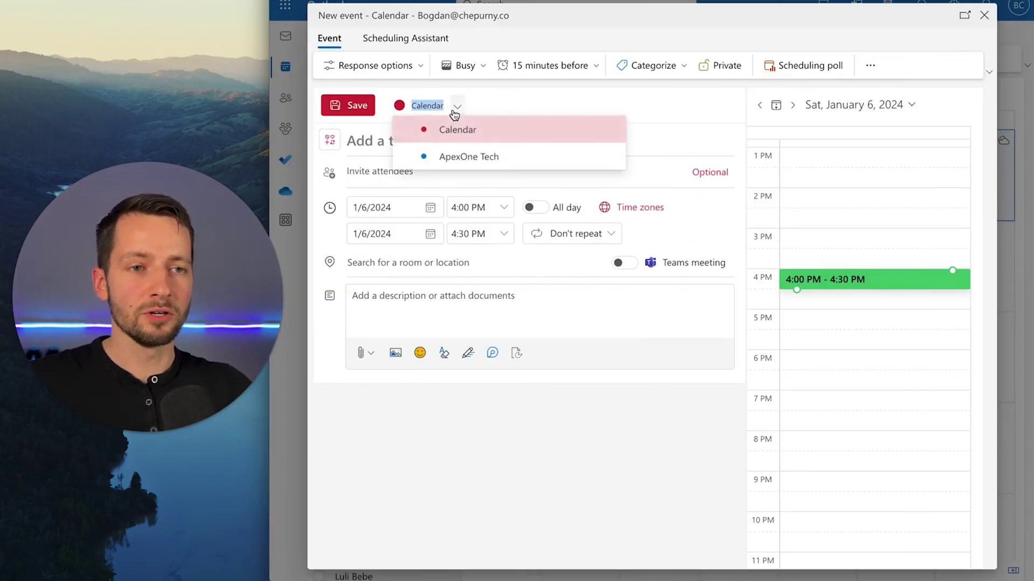
click(455, 160)
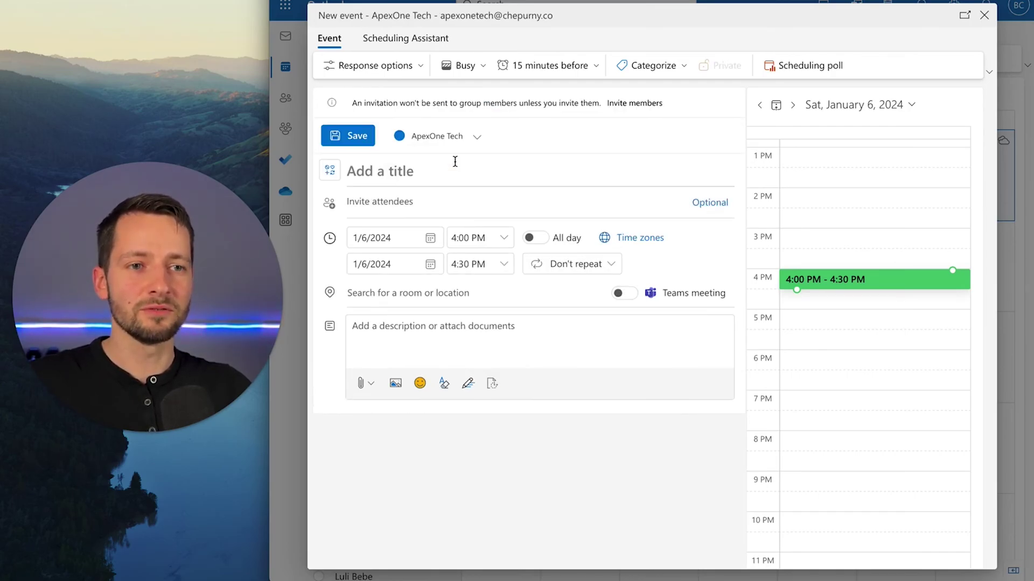
key(super+Tab)
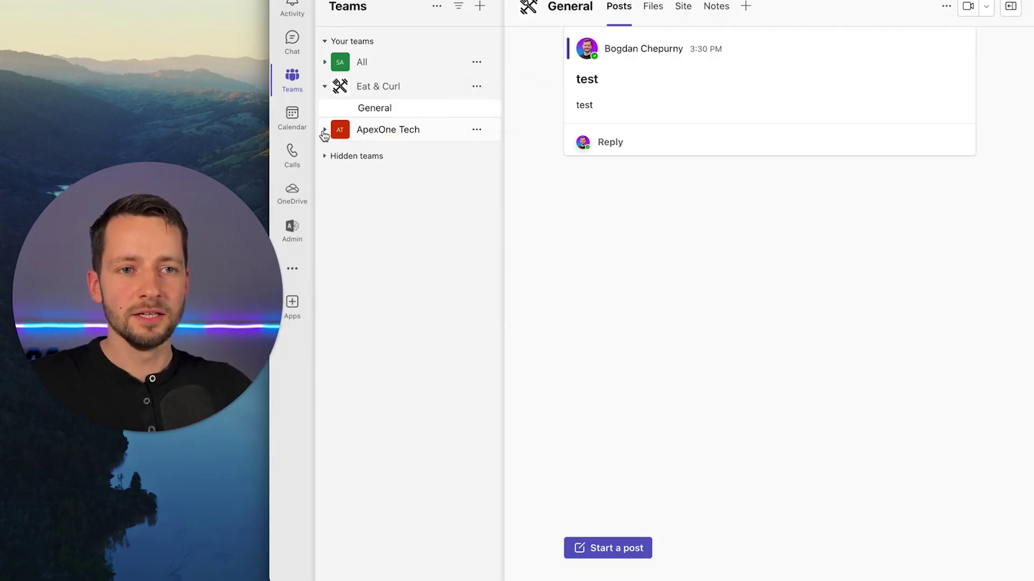
Expand the ApexOne Tech team in Teams and open its General channel.
click(342, 135)
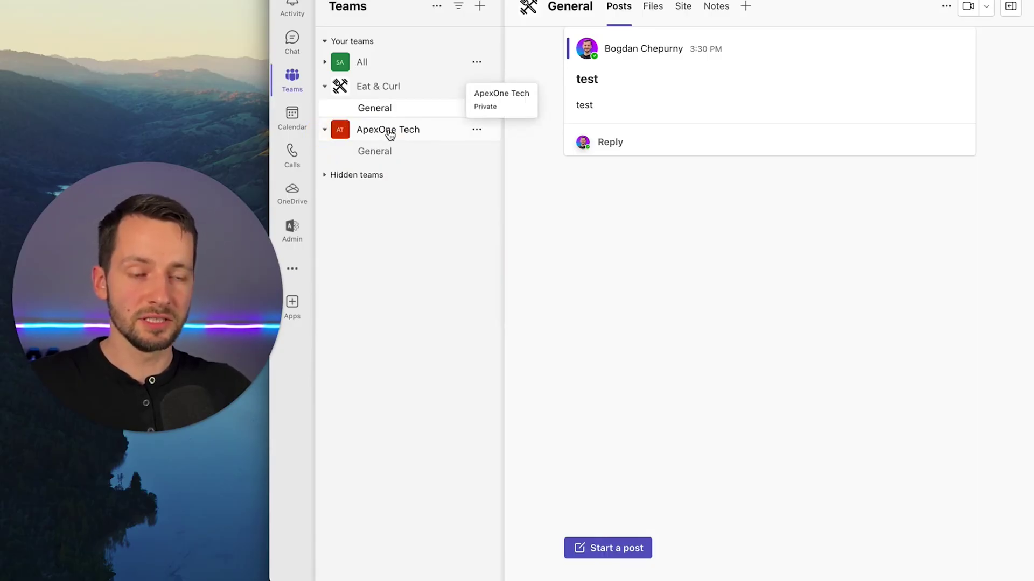
click(375, 152)
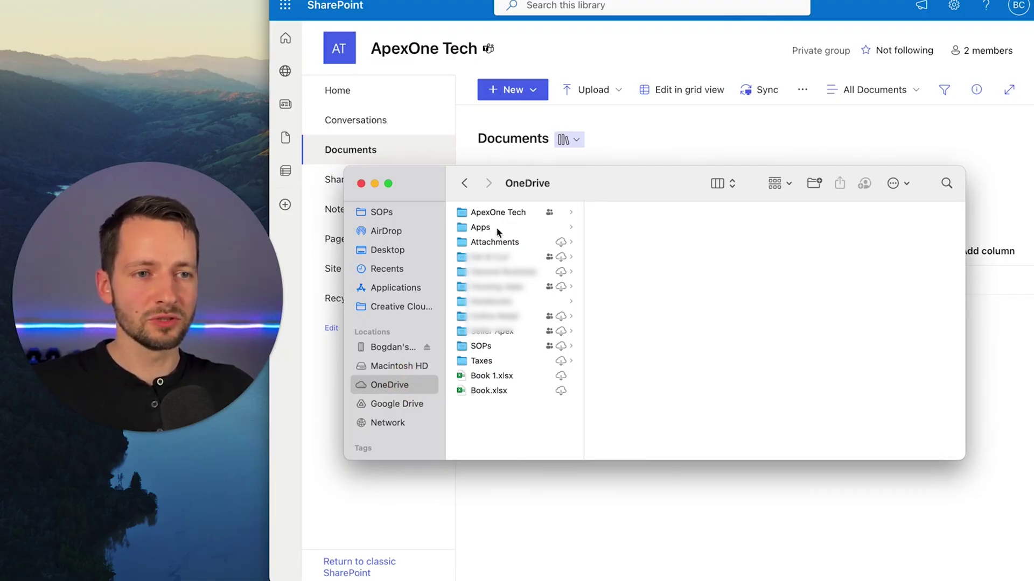
In Finder's OneDrive column view, open ApexOne Tech, then its empty General folder.
click(500, 213)
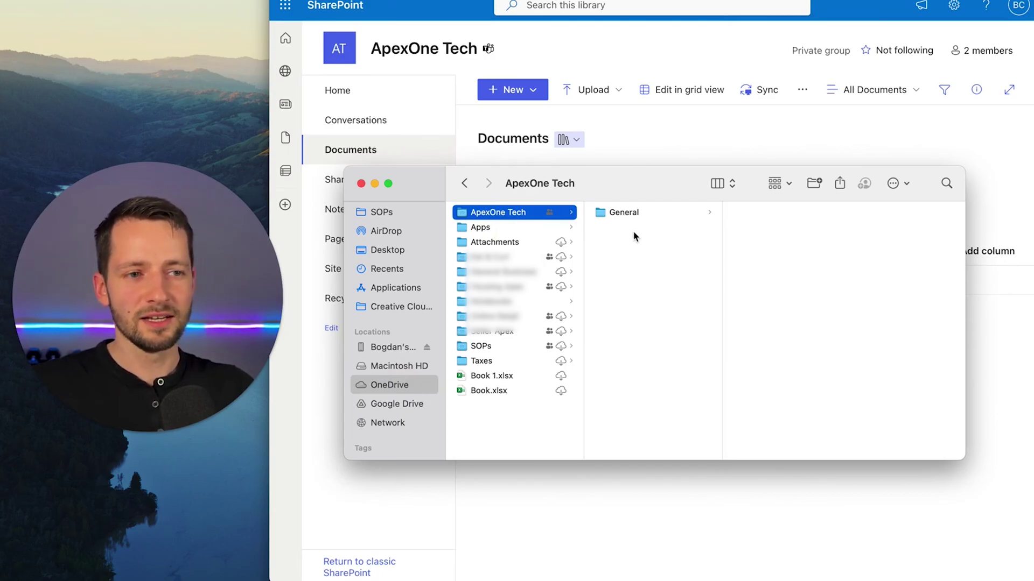
click(631, 215)
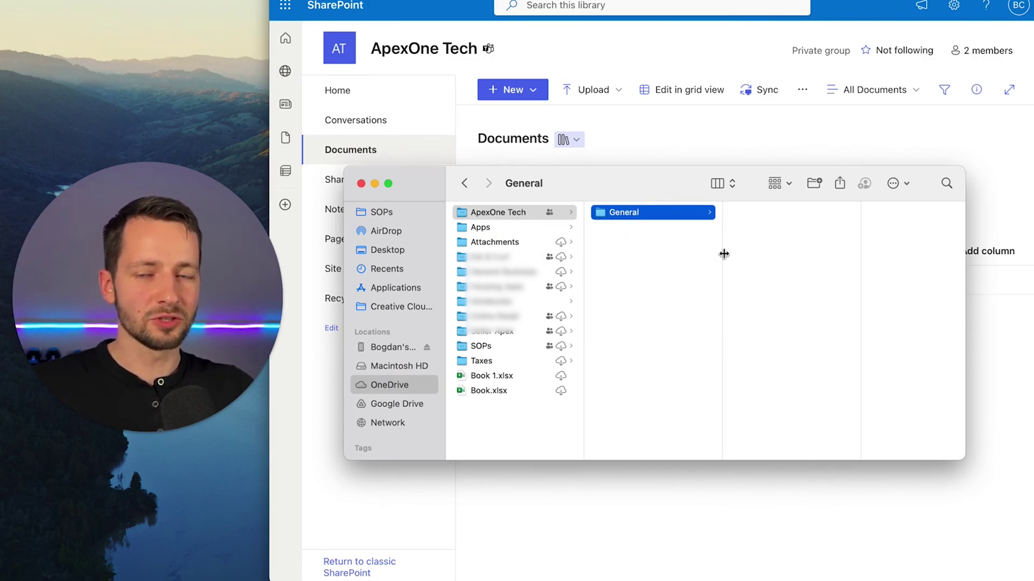